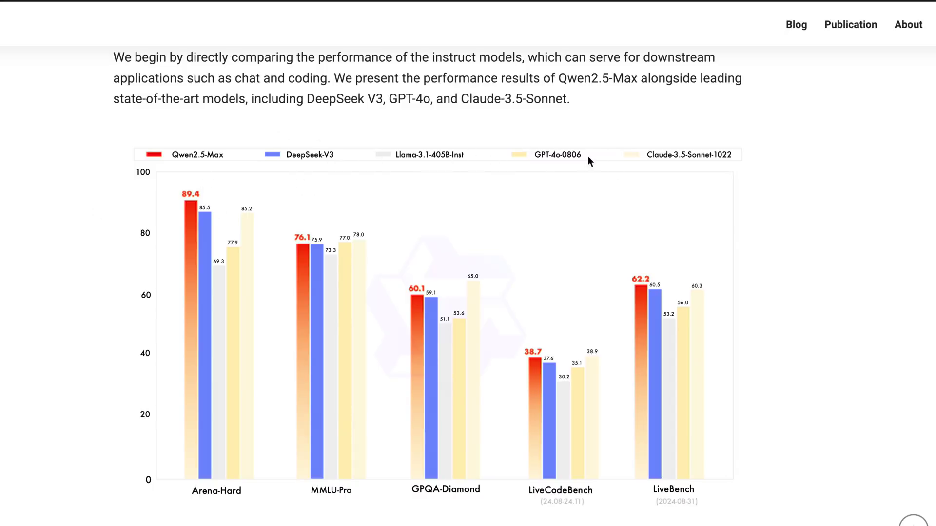
- Examine the blog post's benchmark chart comparing Qwen2.5-Max with other models and its Python API example
scroll(209, 401, down, 1)
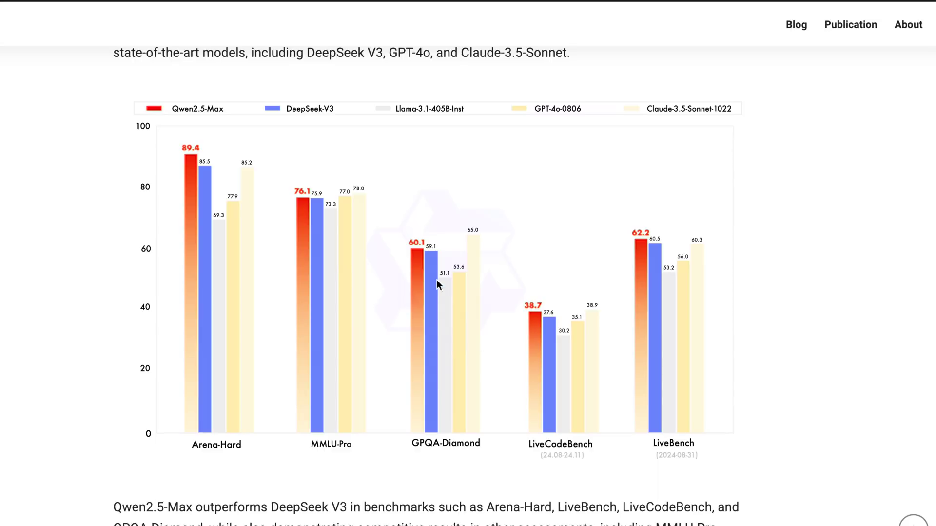
scroll(467, 271, down, 17)
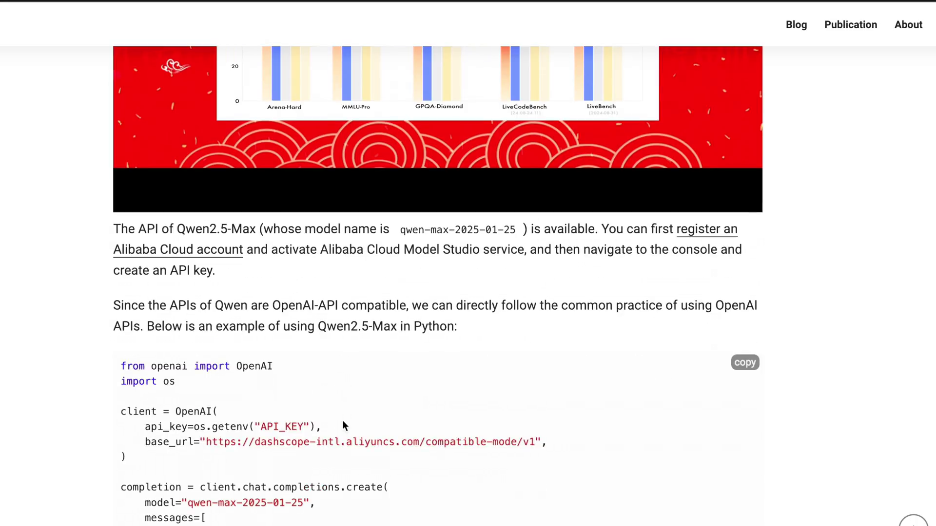
scroll(343, 424, up, 6)
scroll(342, 420, up, 15)
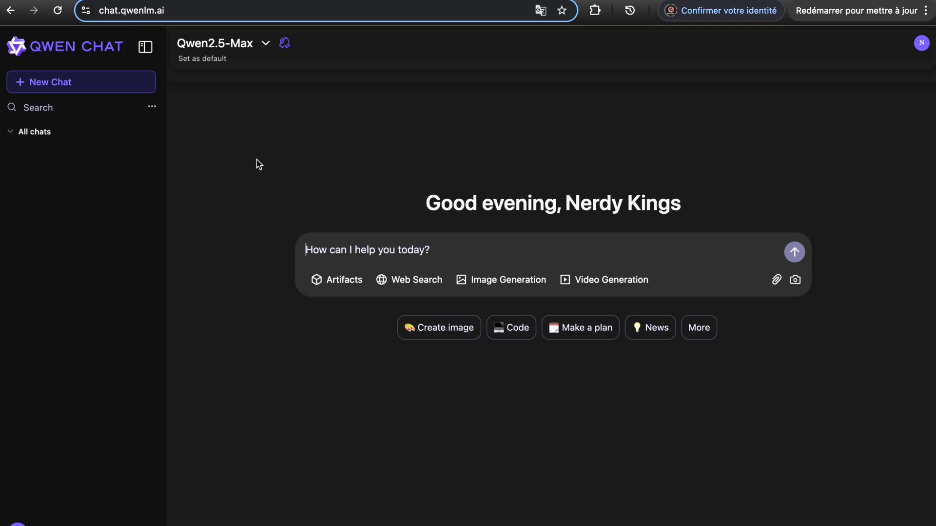
click(188, 11)
click(197, 10)
key(super+a)
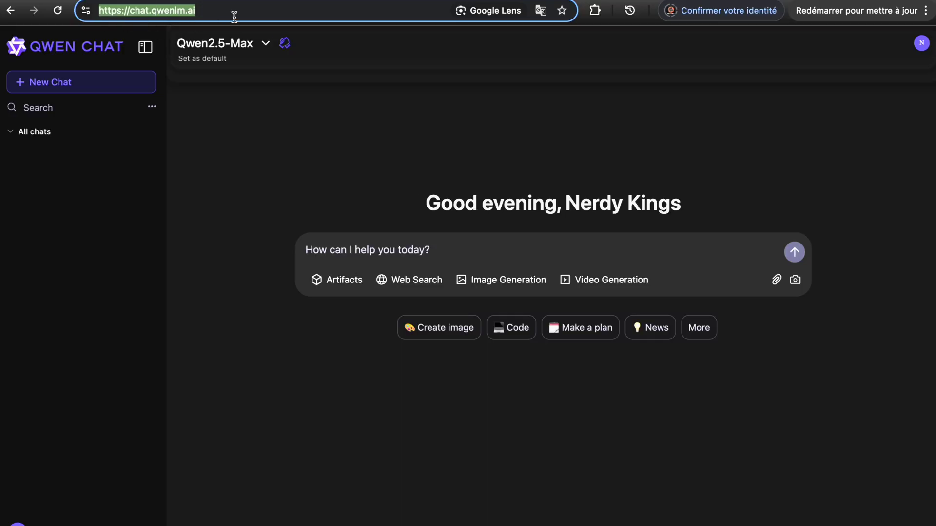
click(307, 193)
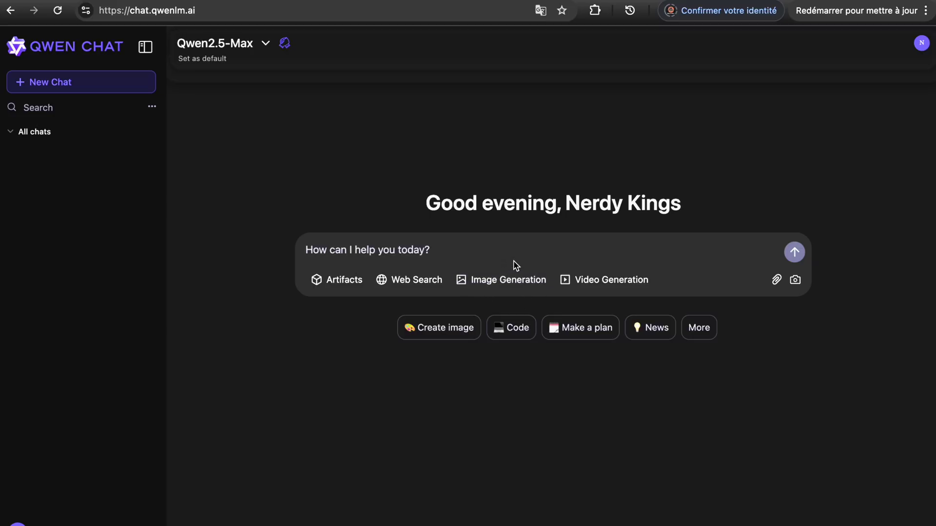
click(637, 286)
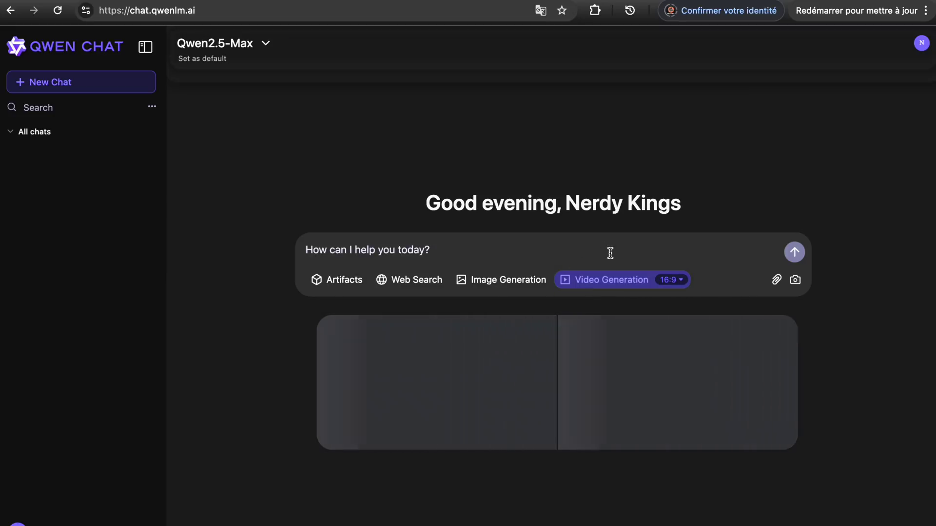
mouse_move(625, 340)
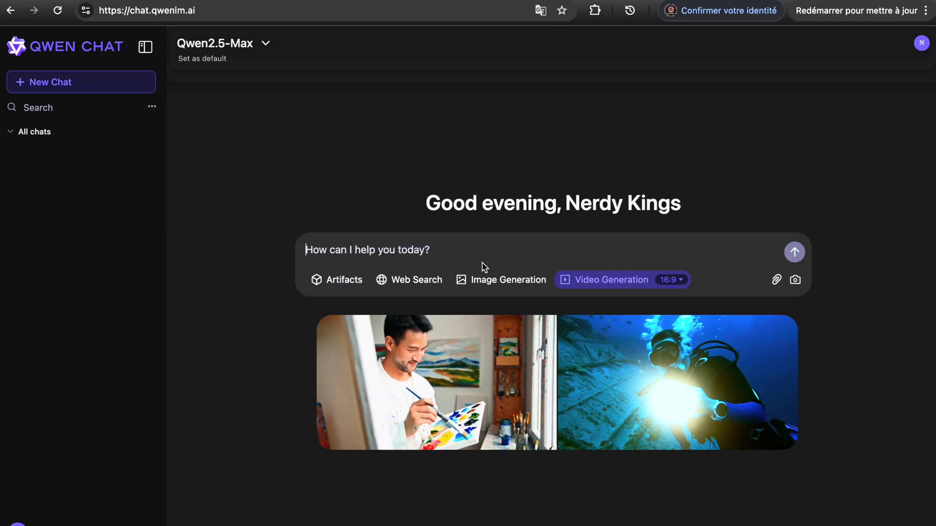
click(587, 279)
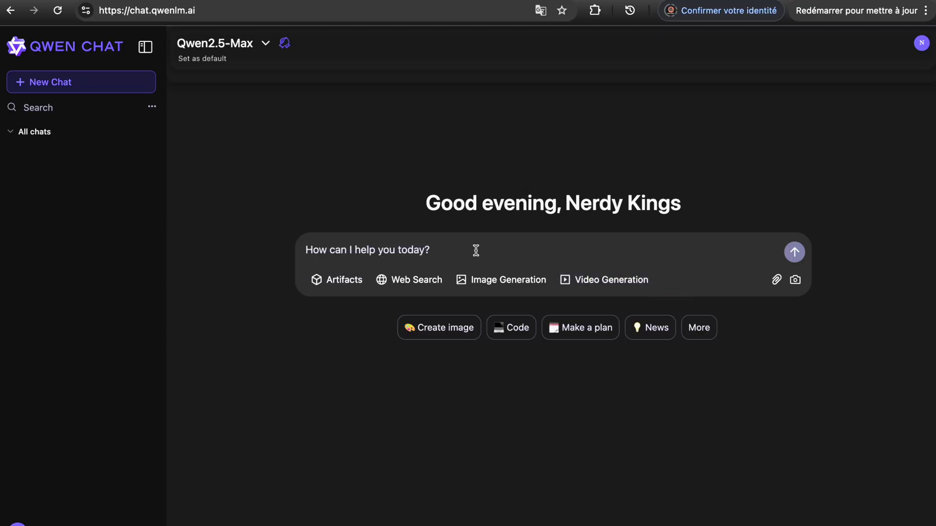
- Write the prompt "Rédige moi un article SEO sur l'importance des compléments alimentaires pour un sportif de haut niveau" and copy it
click(424, 250)
text(Rédige moi un article SEO sur l'importance des compléments alimentaires pour un sportif de haut niveau)
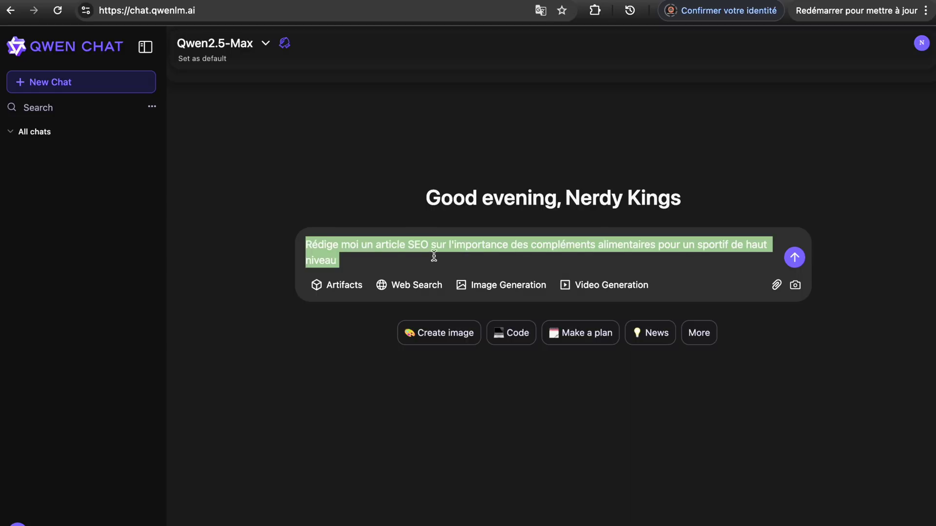
click(434, 256)
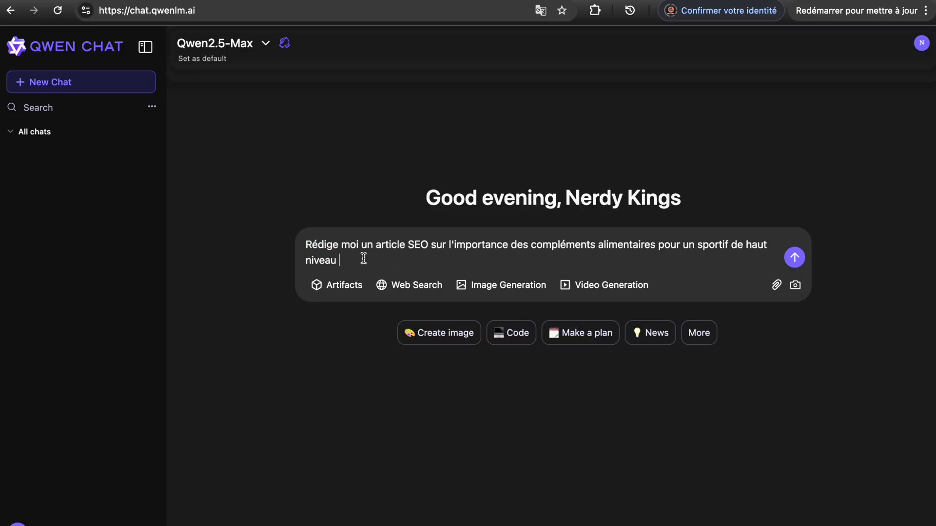
drag(363, 259, 286, 230)
key(ctrl+c)
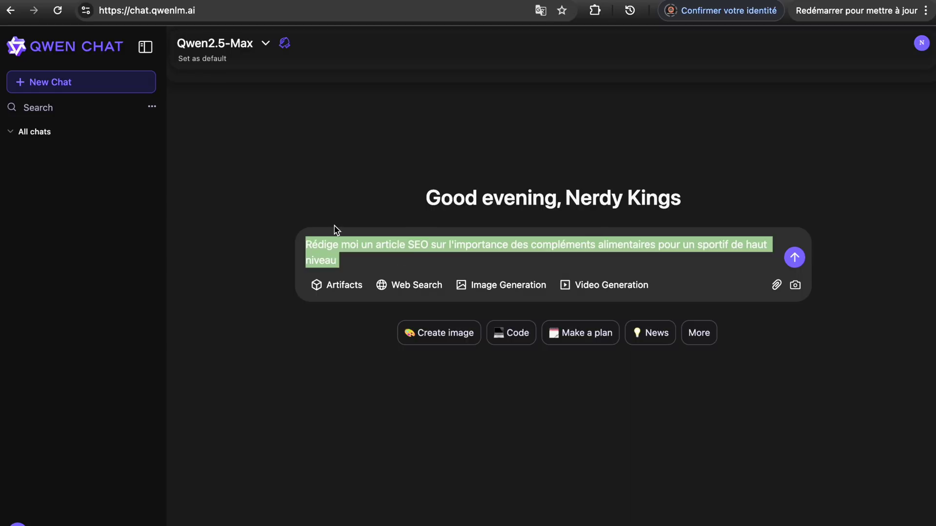
- Switch to the DeepSeek chat, paste the copied prompt with DeepThink (R1) turned off, and submit it in both chats
click(634, 6)
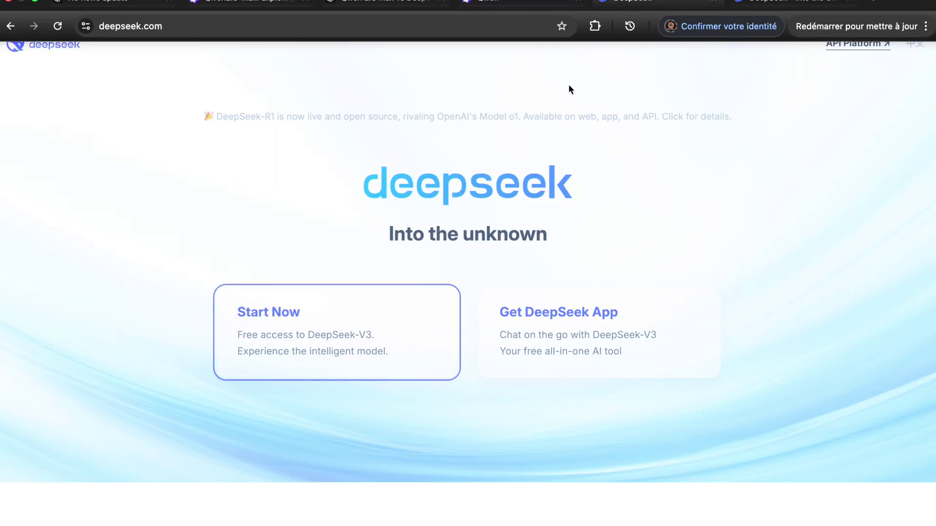
key(ctrl+Tab)
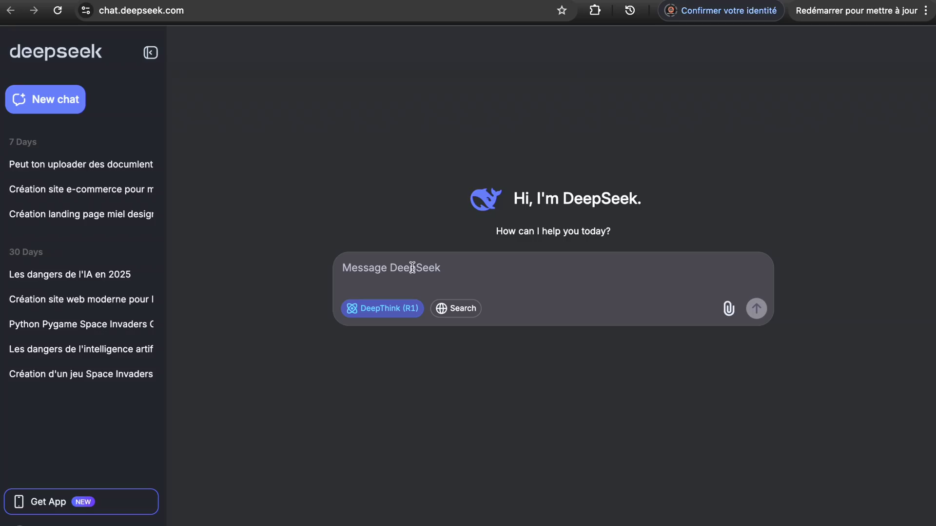
key(ctrl+v)
click(395, 316)
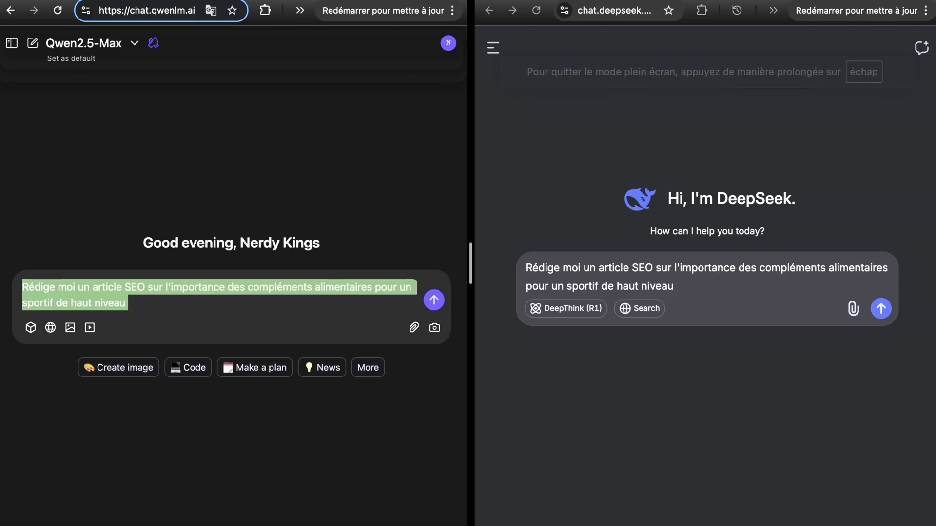
click(245, 233)
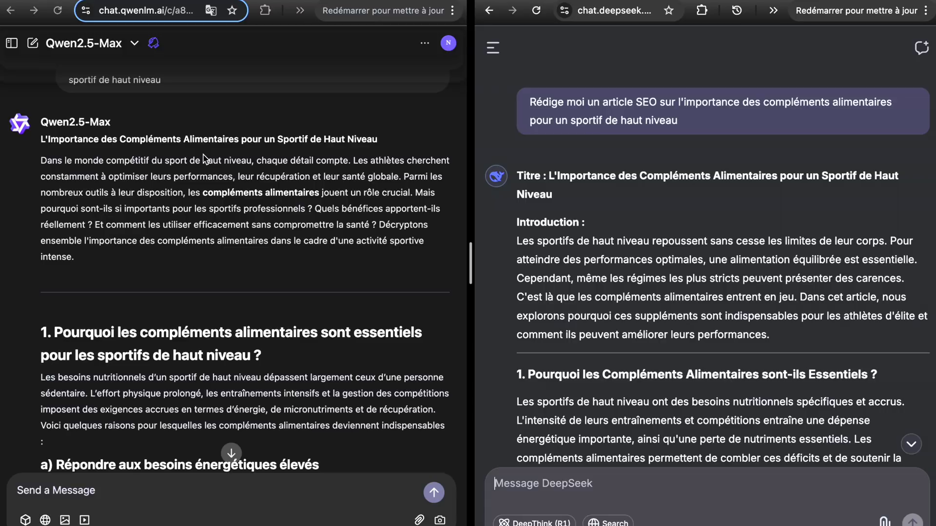
- Skim the opening of Qwen's article, and read DeepSeek's article from its introduction through the list of key supplements
scroll(198, 178, down, 1)
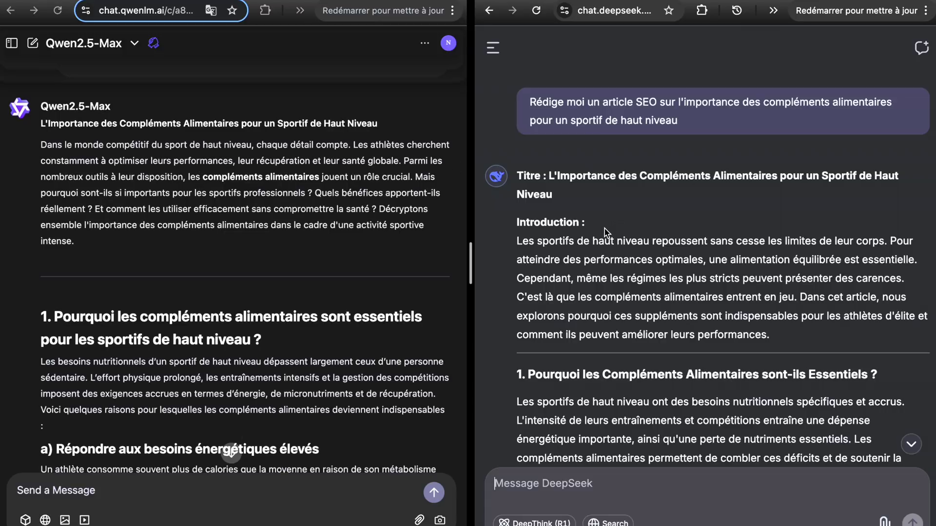
scroll(604, 232, down, 1)
scroll(577, 193, down, 1)
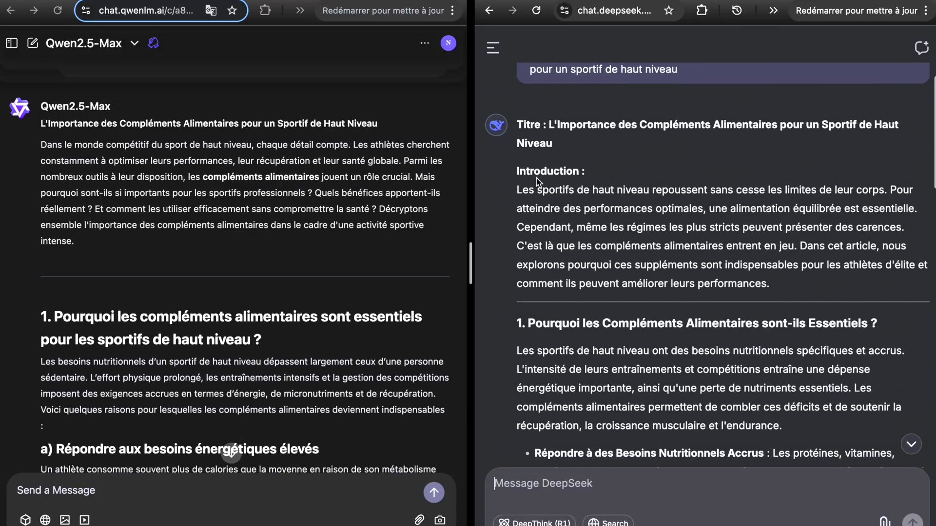
scroll(538, 182, down, 8)
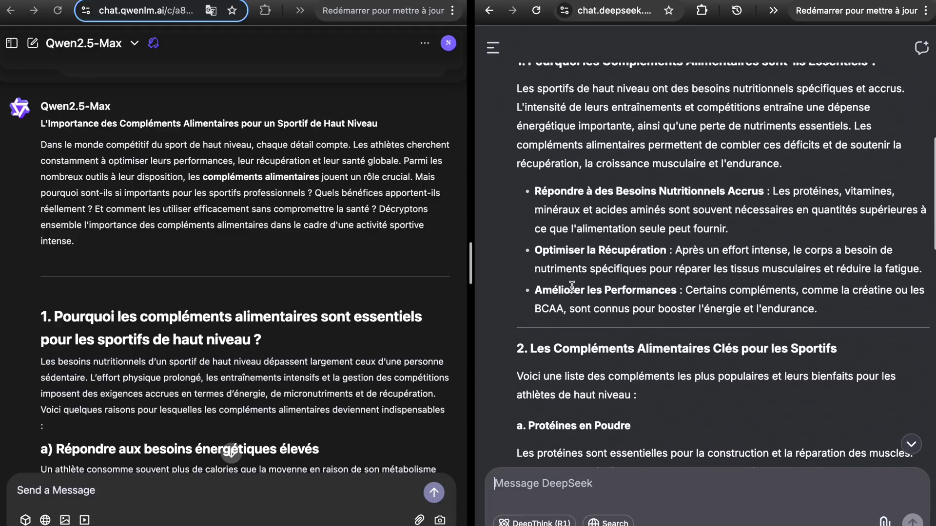
scroll(536, 292, up, 1)
scroll(536, 293, down, 10)
scroll(171, 268, up, 2)
- Read Qwen's article from its introduction, highlighting that paragraph, to section 2 on the main types of supplements
drag(97, 287, 41, 199)
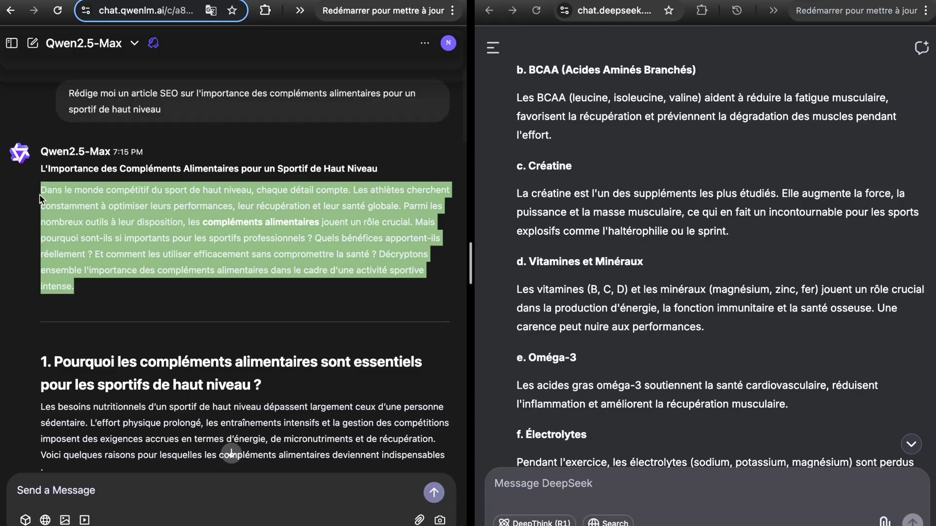
click(95, 266)
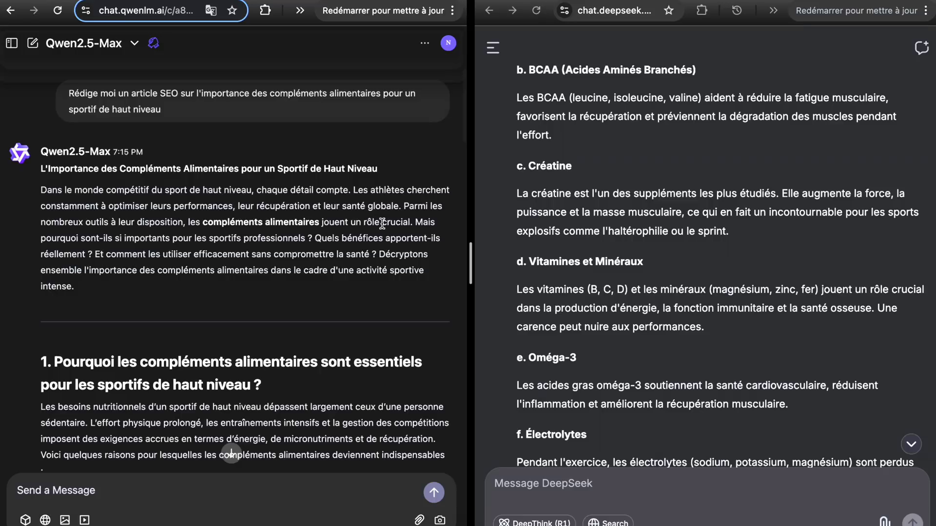
scroll(294, 257, down, 1)
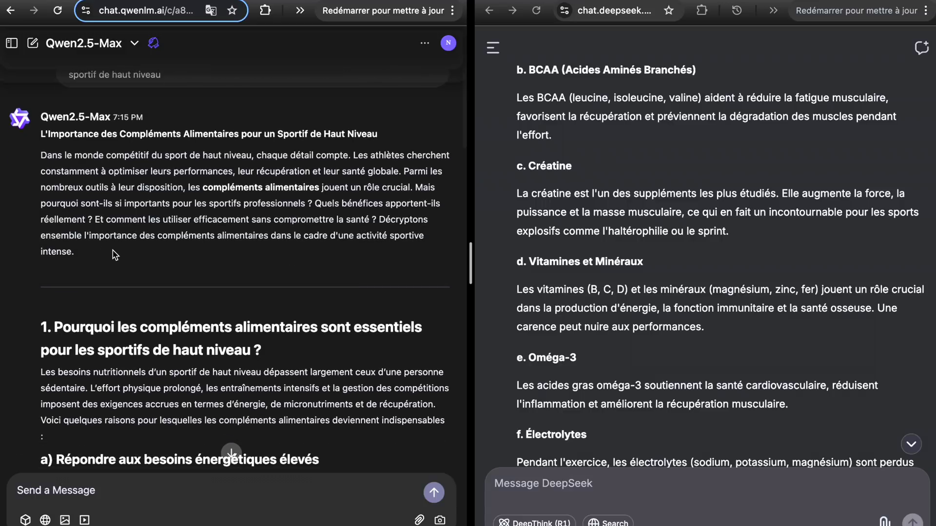
mouse_move(108, 255)
mouse_down()
mouse_move(77, 209)
mouse_move(105, 187)
mouse_move(95, 254)
mouse_up()
scroll(95, 254, down, 2)
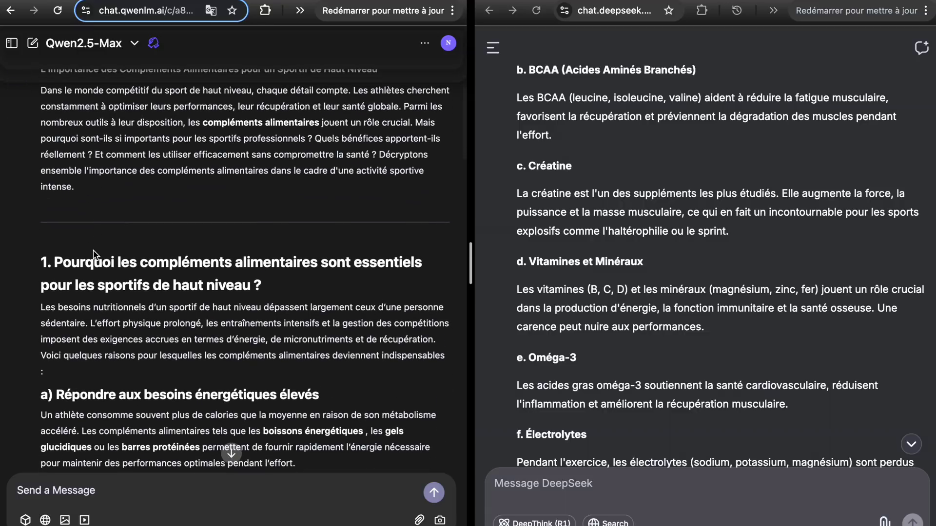
scroll(316, 256, down, 10)
scroll(540, 185, up, 5)
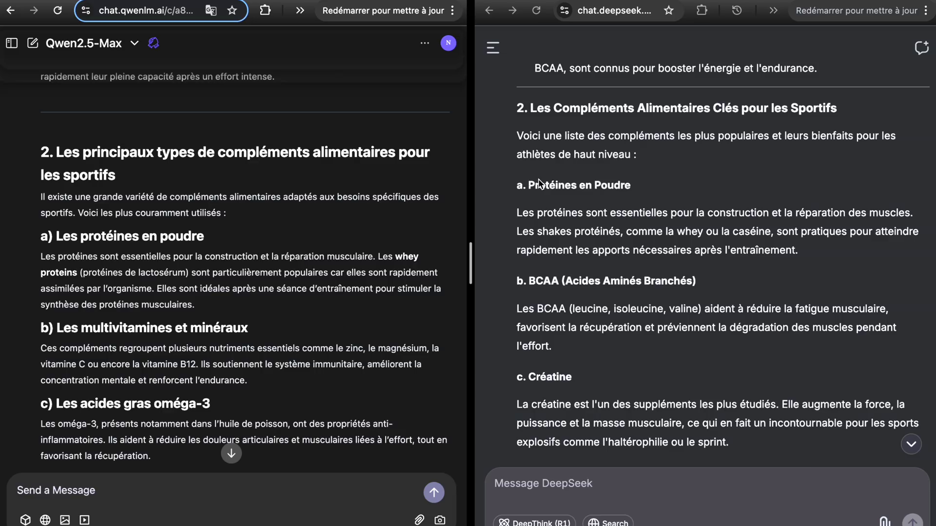
- Read DeepSeek's "Protéines en Poudre" paragraph, highlighting its text for comparison with Qwen's version
click(531, 189)
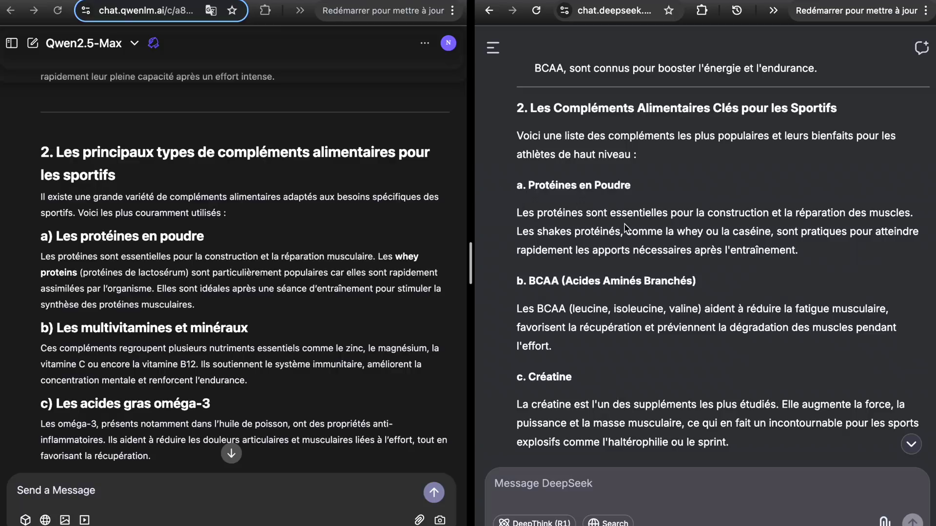
drag(797, 250, 526, 230)
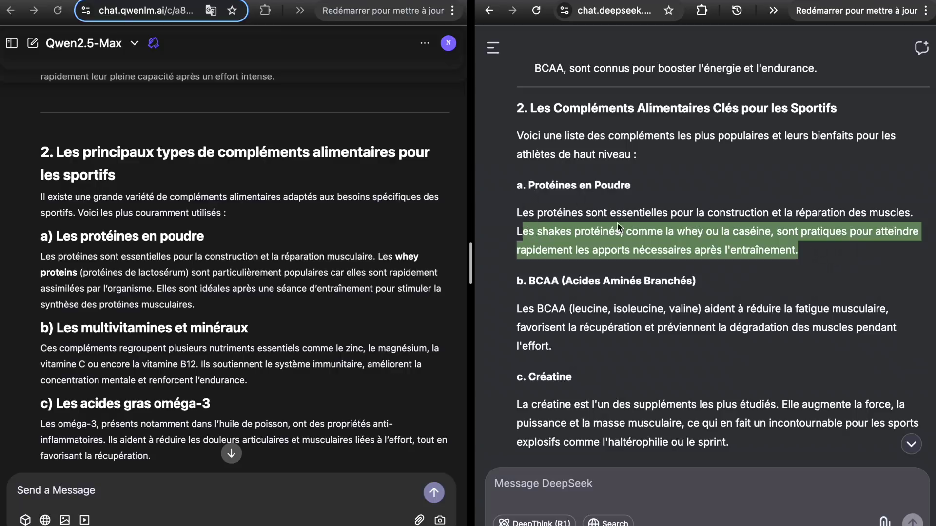
click(633, 225)
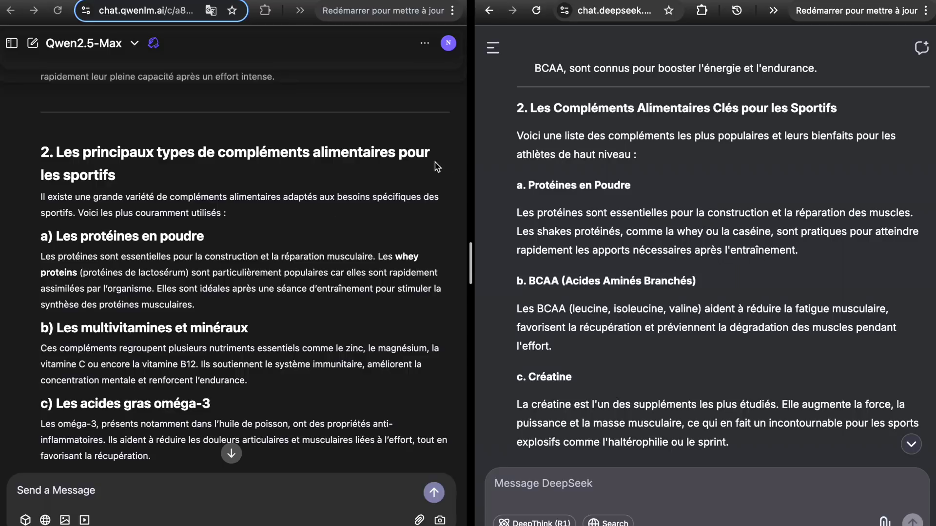
scroll(239, 262, down, 1)
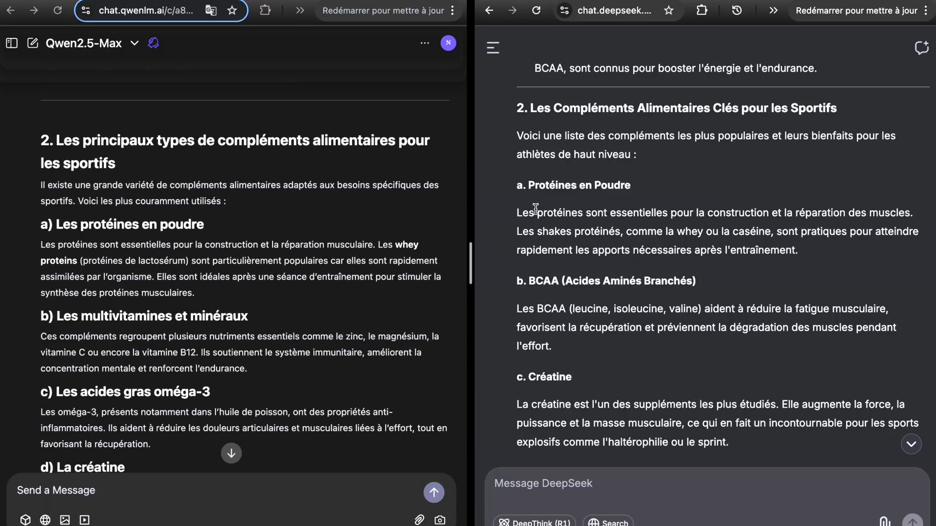
drag(536, 212, 812, 261)
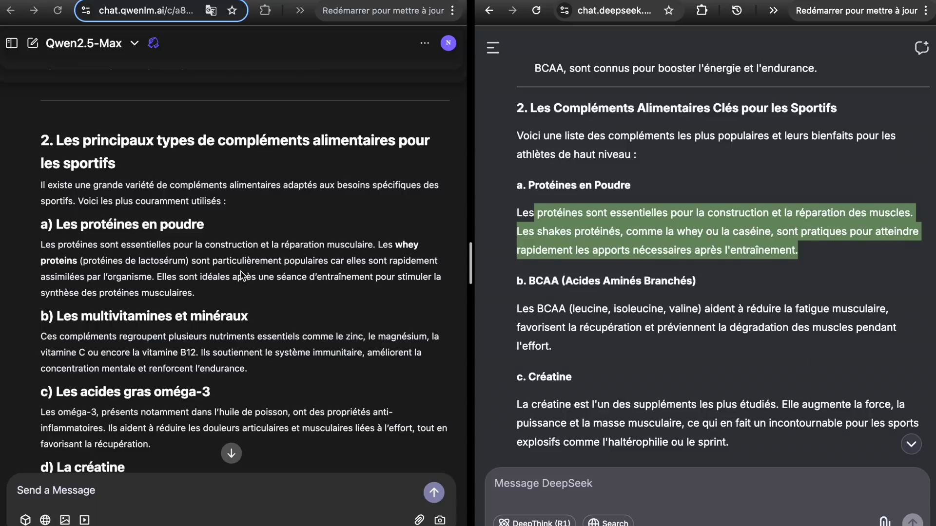
- Review Qwen's "Les protéines en poudre" paragraph, highlighting its text, and check the sections around it
click(203, 288)
scroll(189, 277, down, 1)
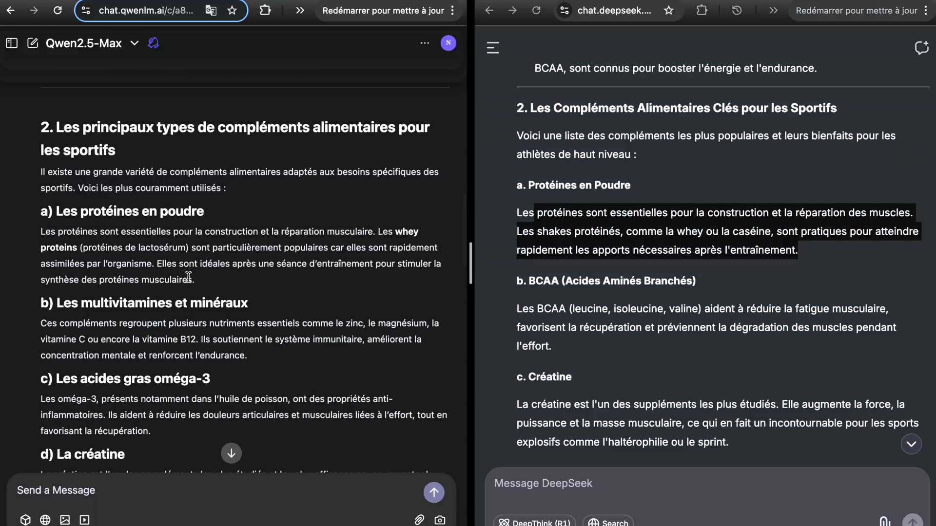
drag(192, 278, 82, 247)
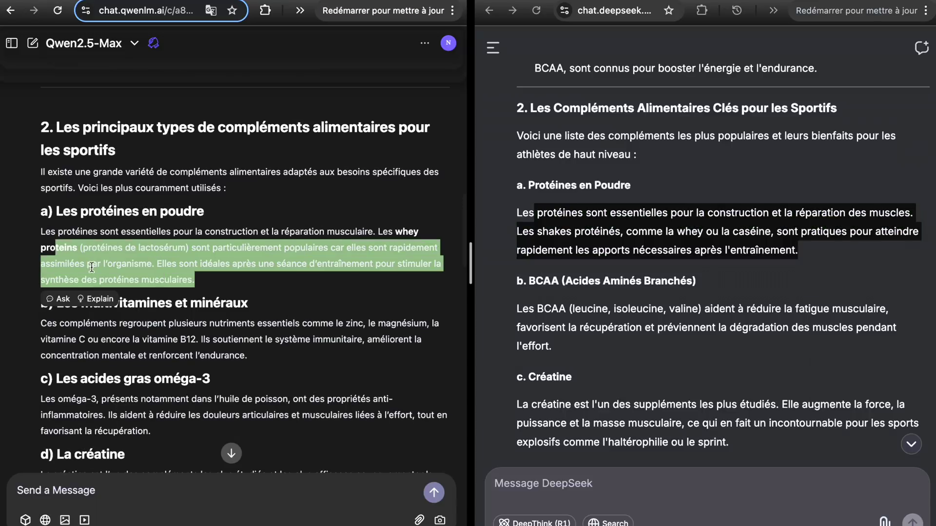
click(78, 244)
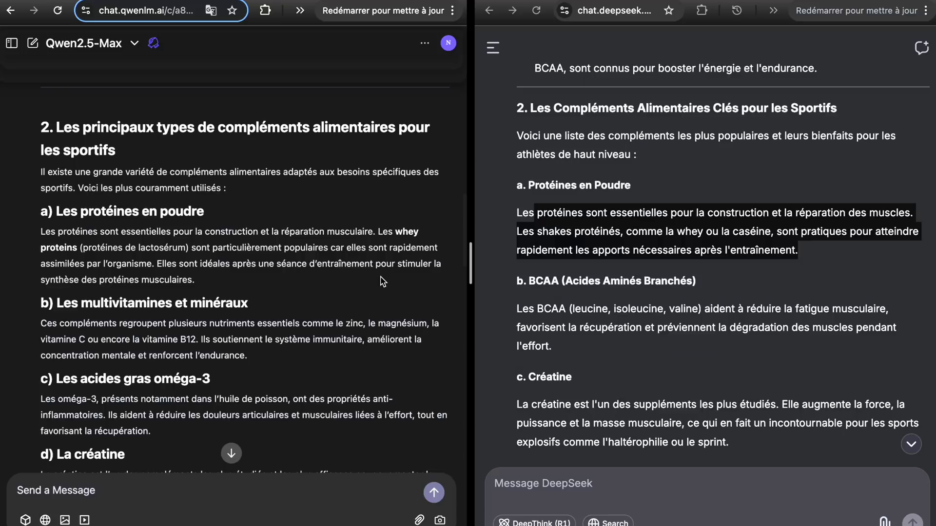
scroll(383, 281, down, 1)
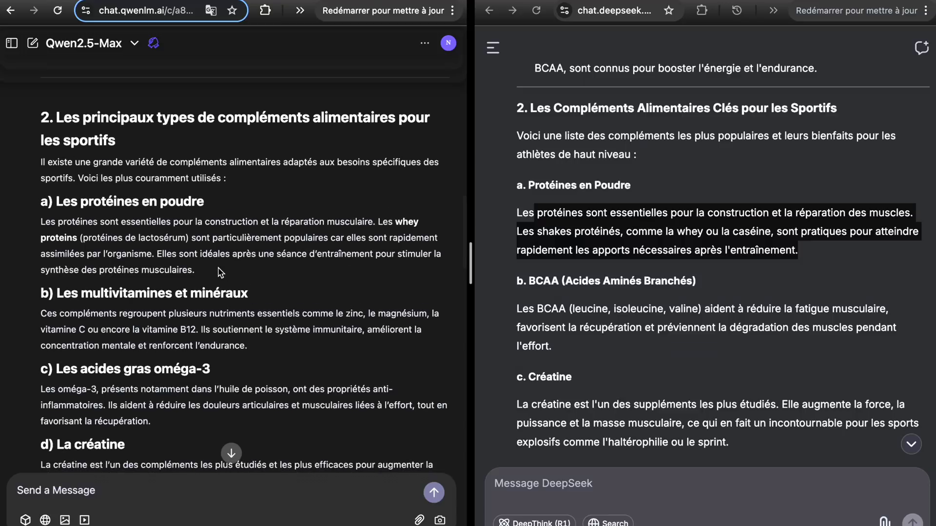
drag(202, 271, 38, 229)
scroll(141, 221, up, 5)
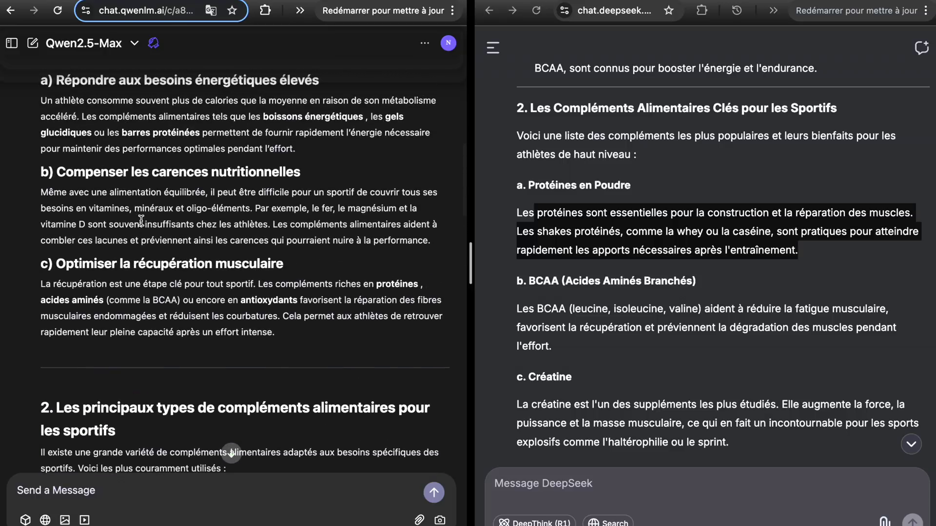
scroll(141, 220, down, 10)
scroll(141, 221, up, 5)
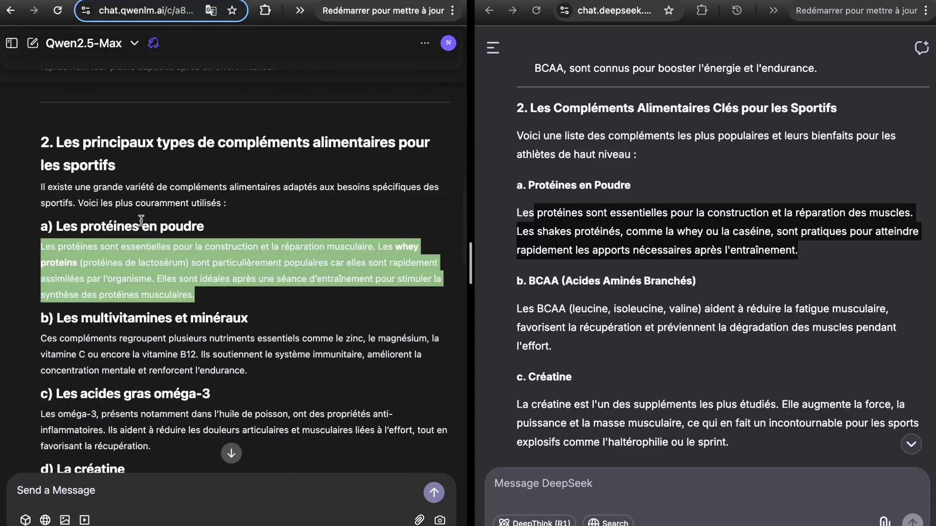
click(208, 298)
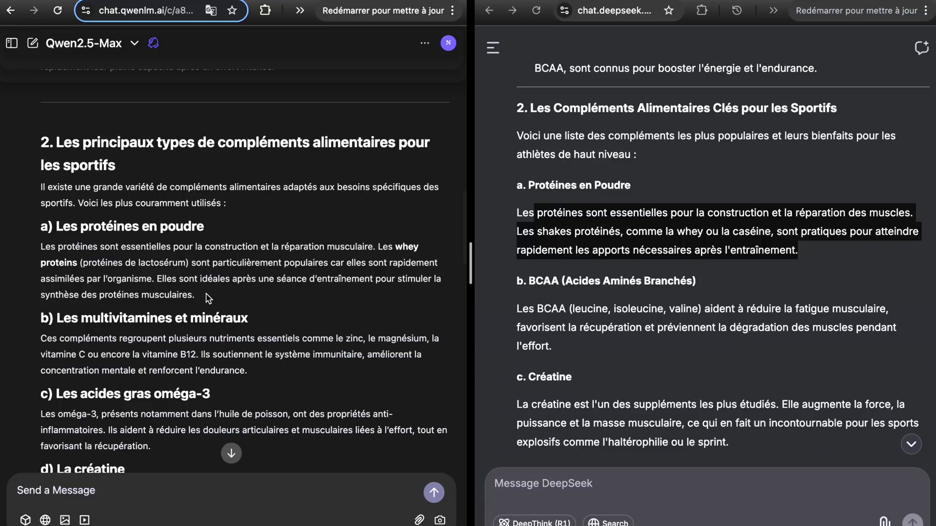
- Highlight Qwen's protein powder paragraph again, and skim the supplement sections that follow it
drag(196, 296, 42, 251)
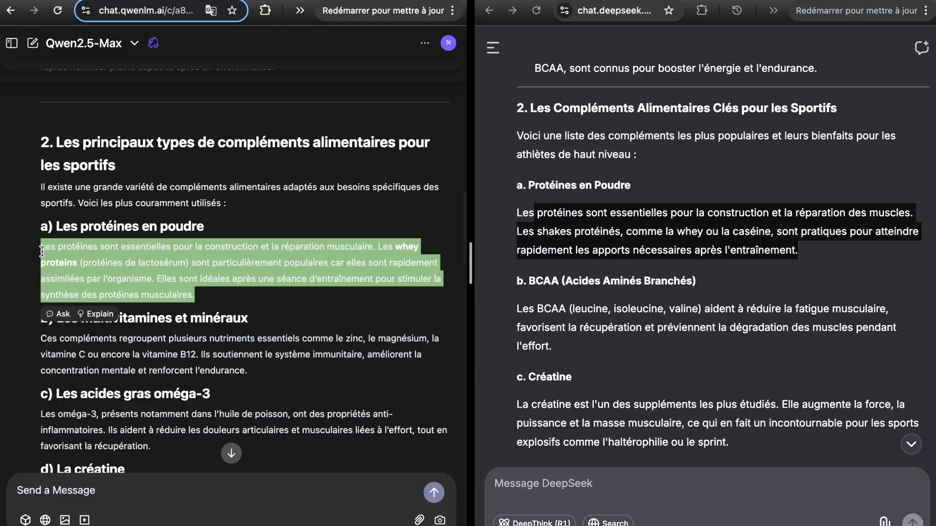
drag(215, 302, 165, 273)
click(235, 302)
scroll(234, 303, down, 2)
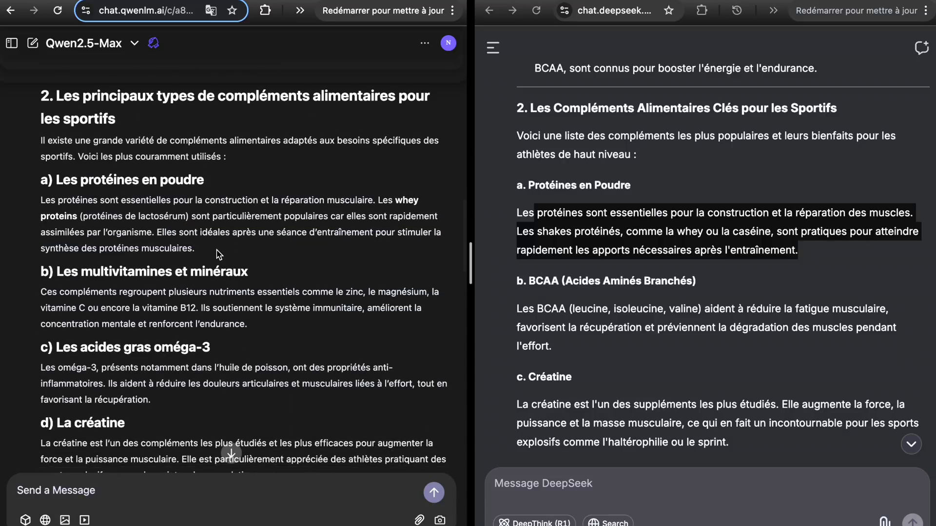
scroll(218, 254, down, 10)
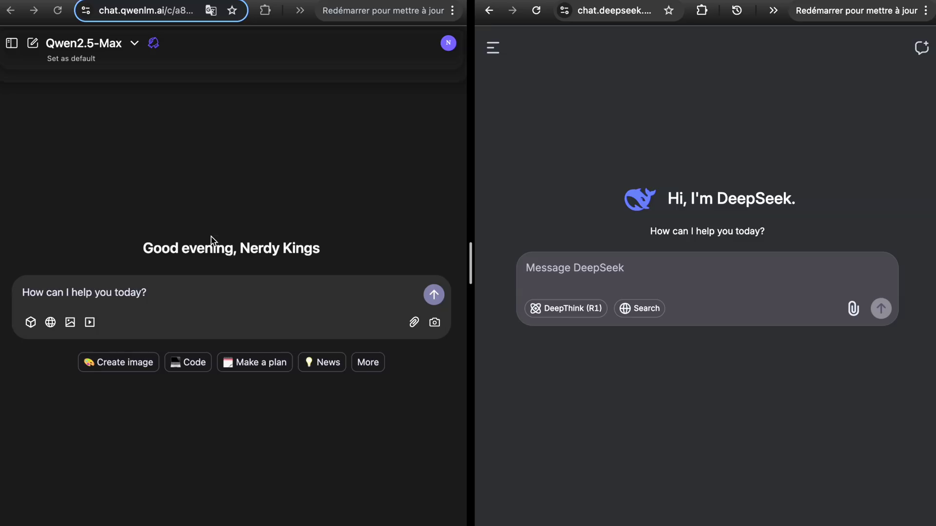
- Turn on Artifacts in Qwen and enter a French prompt for a simple game where a character moves up, down, left and right avoiding oncoming cars
click(30, 324)
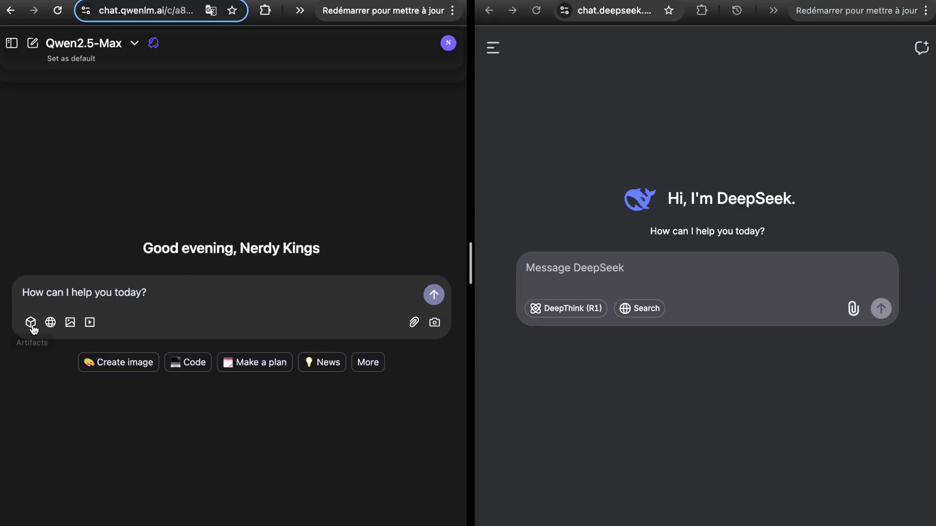
click(30, 325)
text(- Code moi un petit jeu simple d'un personnage qui peut se déplacer de haut en bas et gauche a droite et qui doit éviter les voitures qui arrivent sur lui)
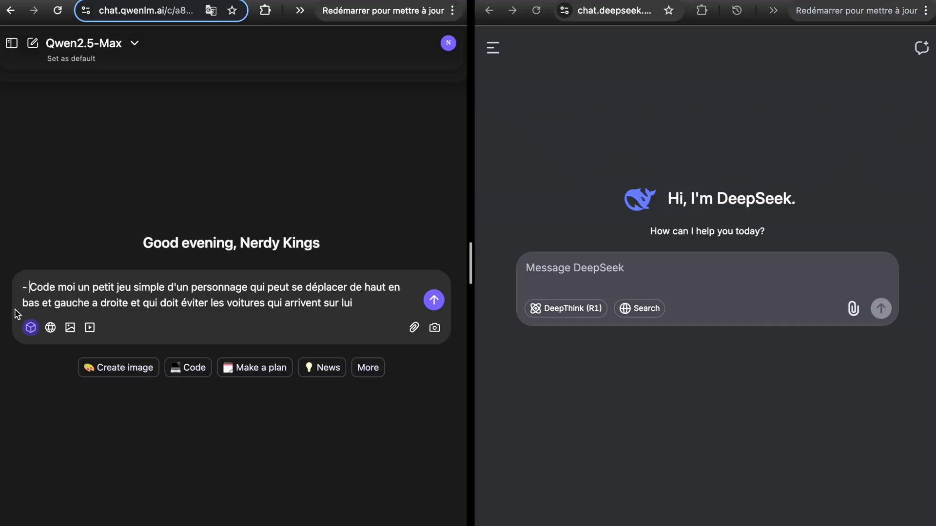
key(BackSpace)
key(BackSpace)
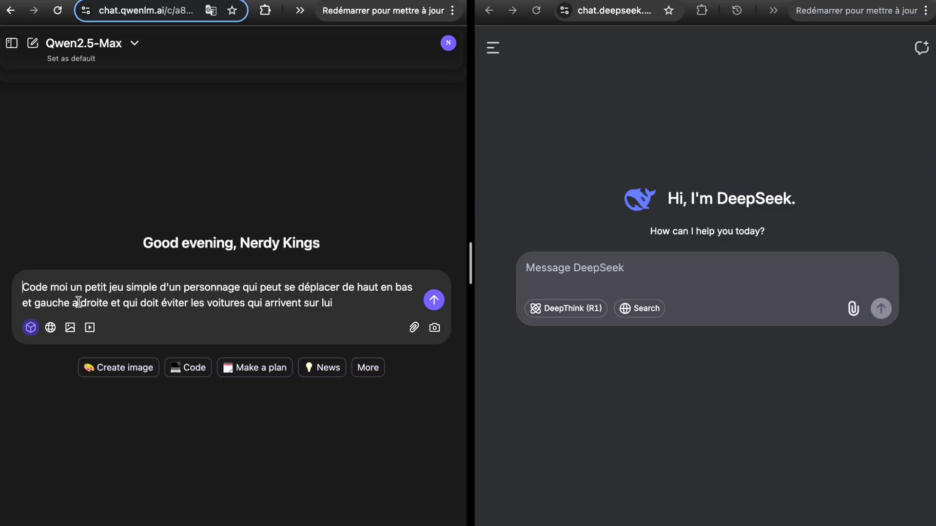
- Enter the same car-avoidance game prompt in DeepSeek, enable DeepThink (R1), and submit the prompt to both models
click(575, 281)
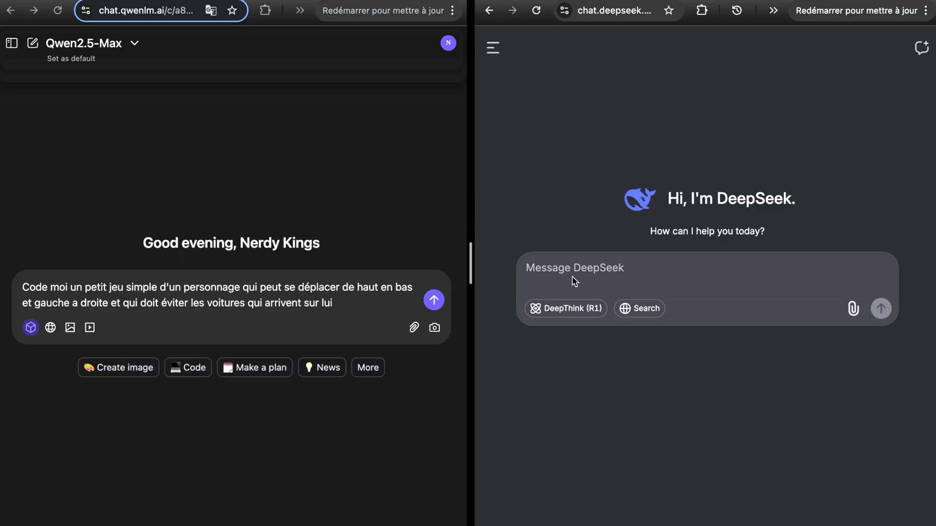
text(- Code moi un petit jeu simple d'un personnage qui peut se déplacer de haut en bas et gauche a droite et qui doit éviter les voitures qui arrivent sur lui)
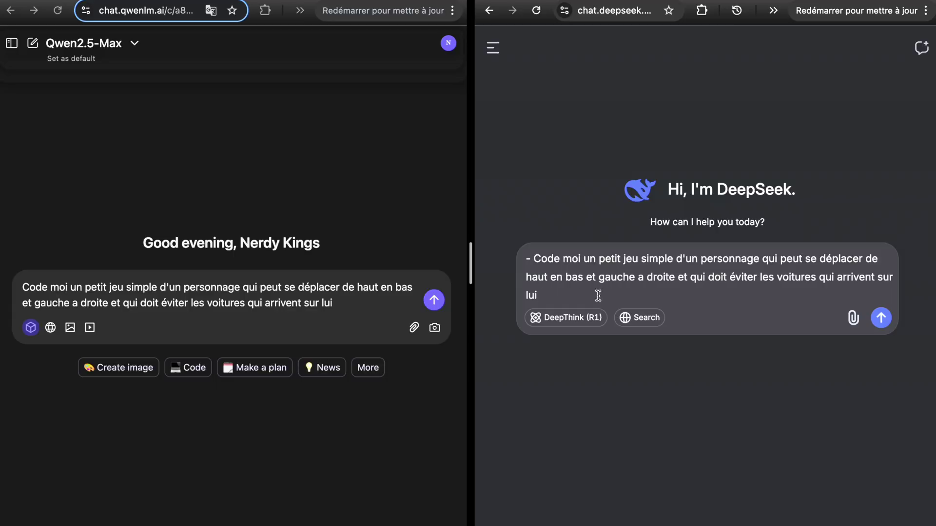
click(565, 322)
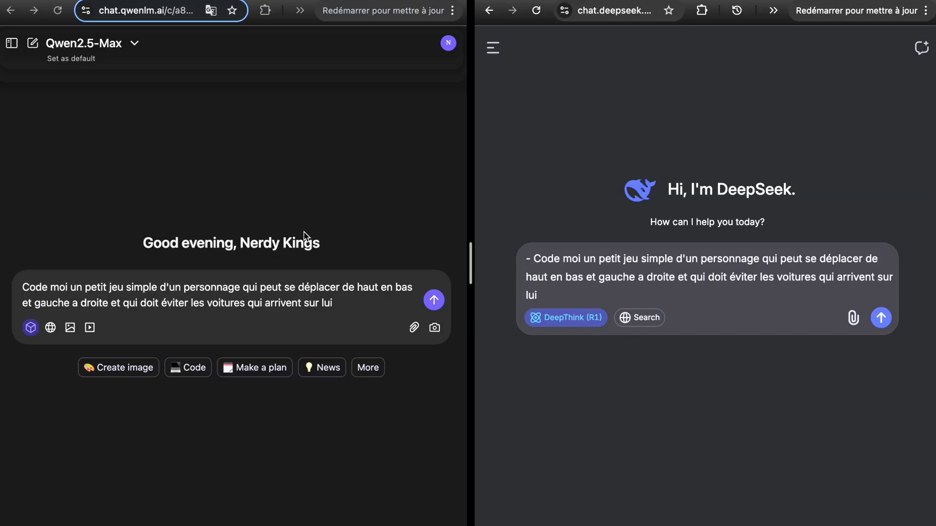
click(433, 300)
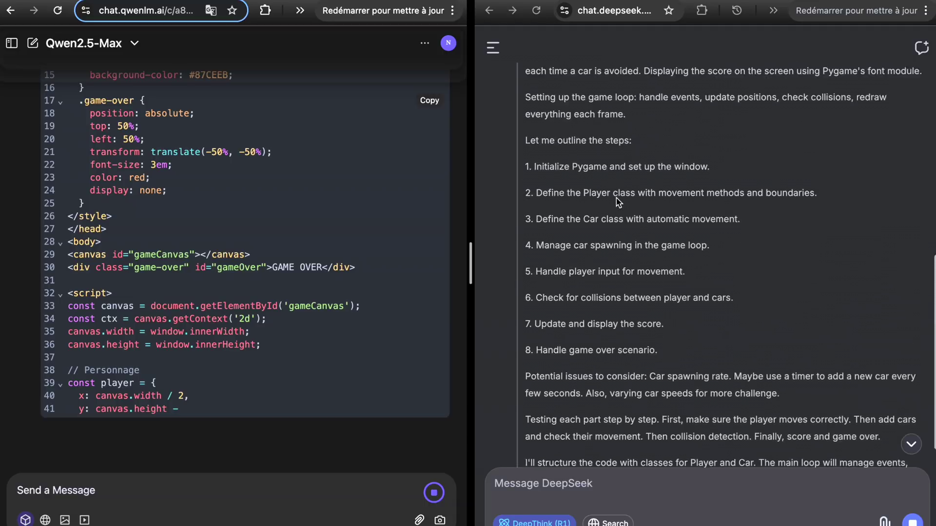
- Read DeepSeek's reasoning about the game from its opening through the outlined implementation steps
scroll(618, 201, up, 4)
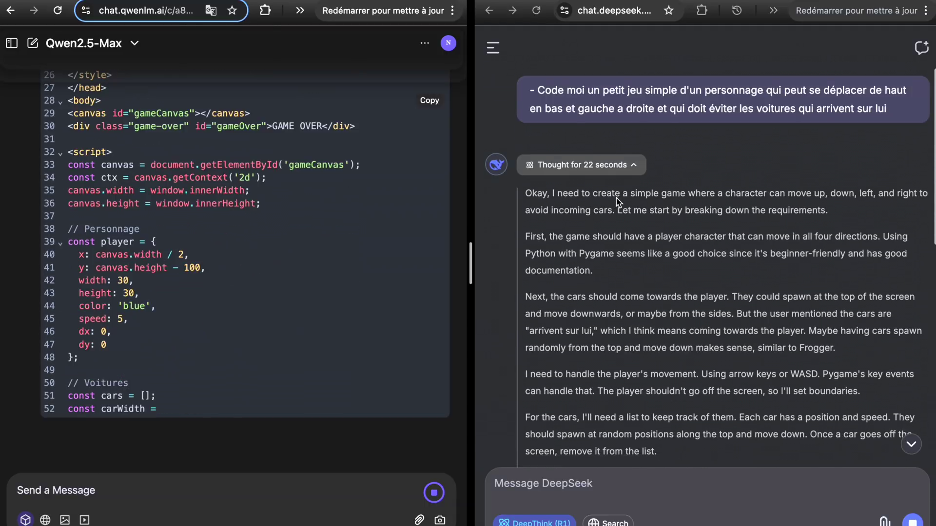
scroll(619, 229, down, 1)
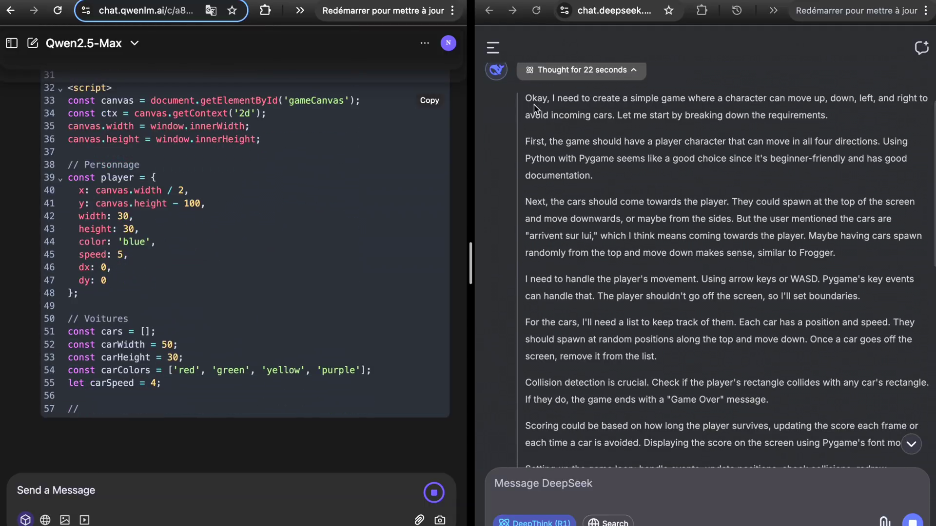
scroll(594, 297, down, 2)
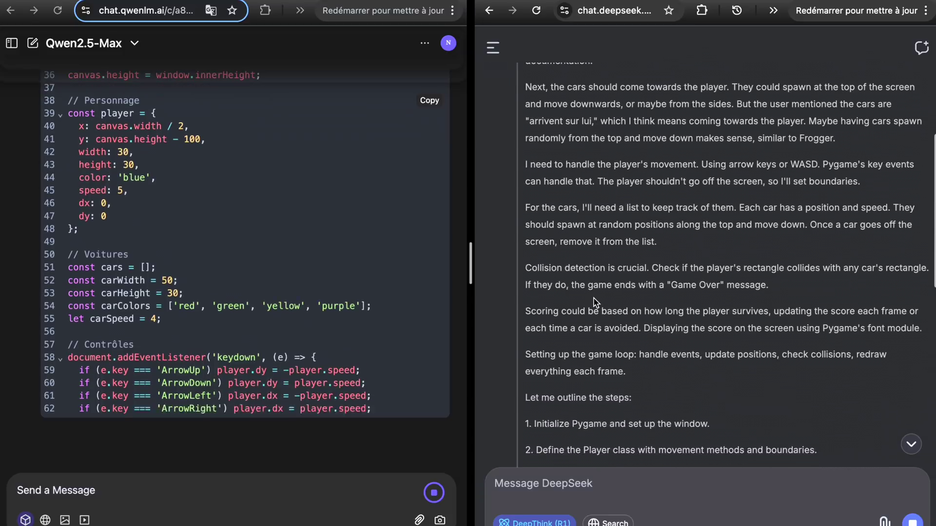
scroll(602, 315, down, 15)
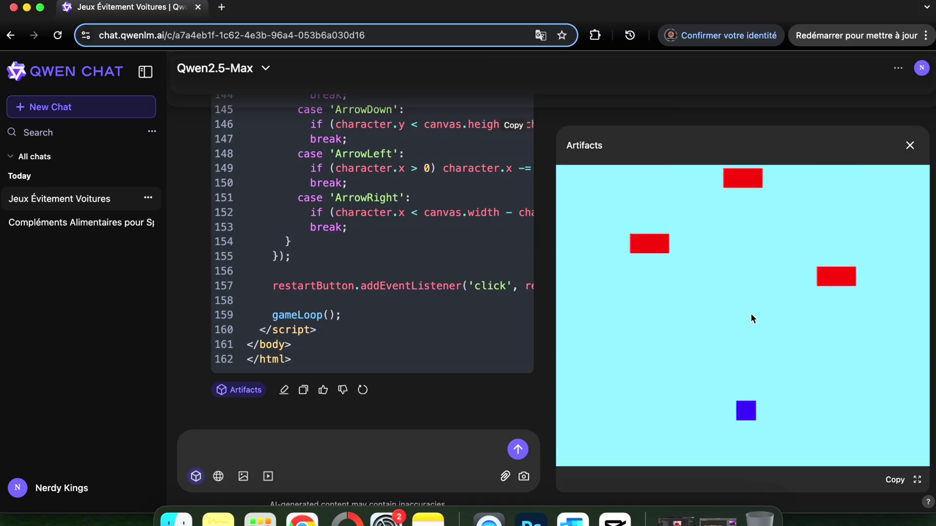
- Test Qwen's game in the Artifacts preview by moving the blue square left, right and up around the red cars
key(Right)
key(Left)
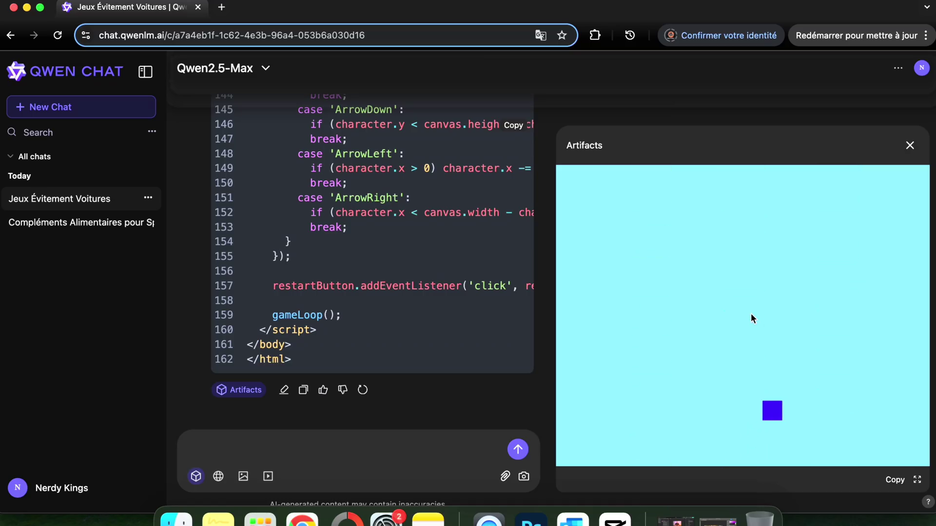
key(Up)
key(Left)
key(Left)
key(Left)
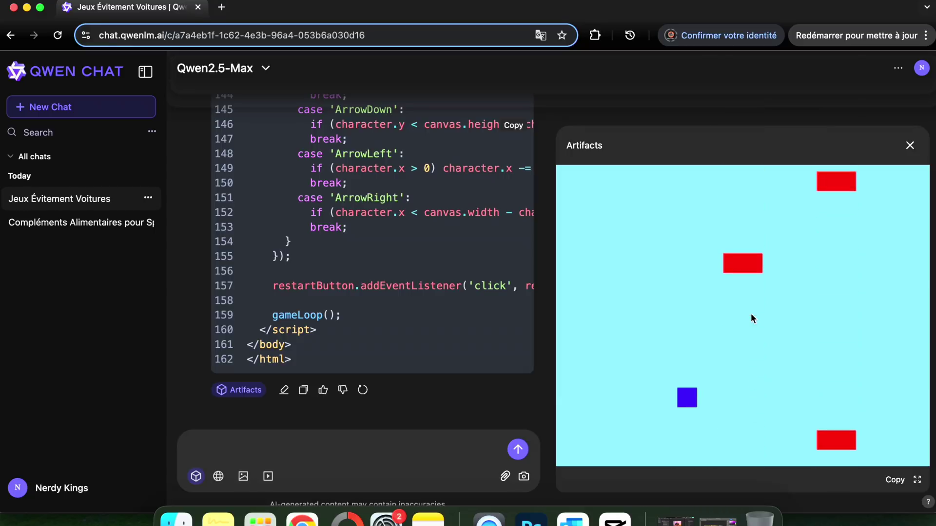
key(Left)
key(Right)
key(Right)
key(Up)
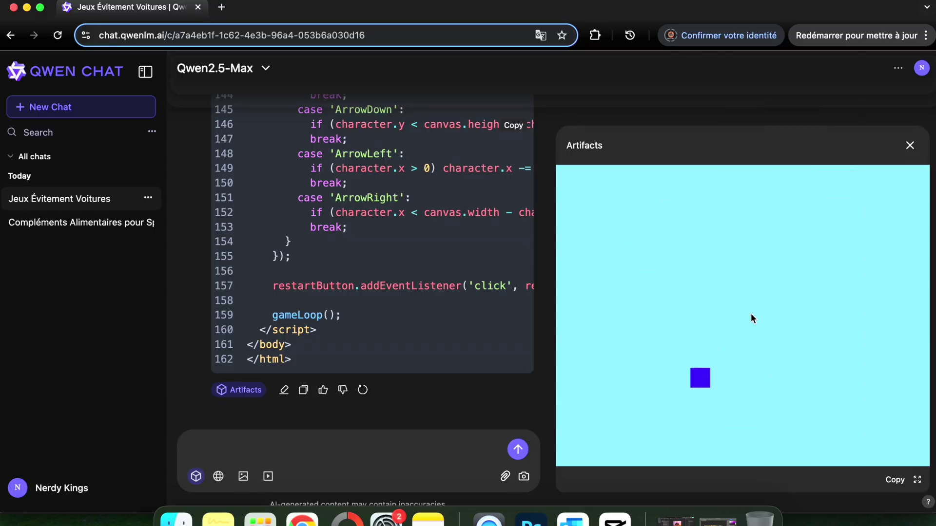
key(Up)
key(Right)
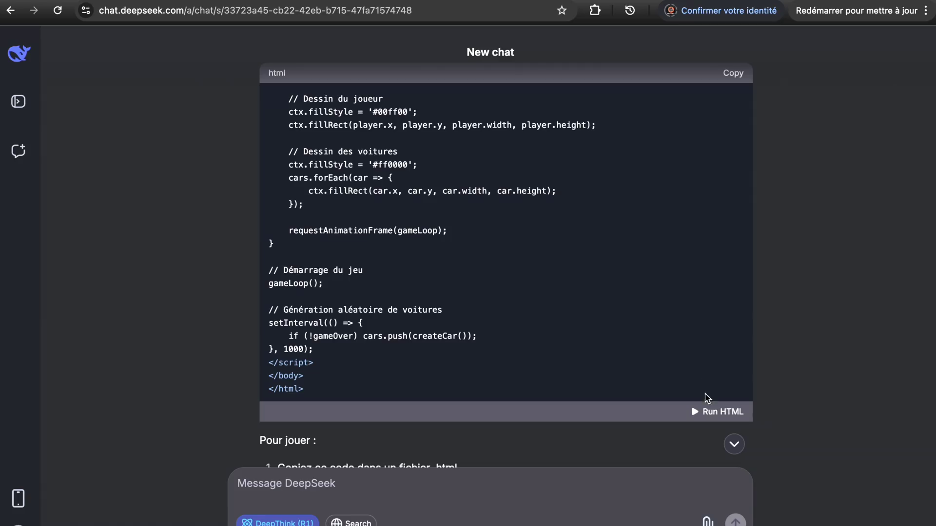
- Run DeepSeek's HTML game and play it, steering the green square in all four directions to dodge the red cars
click(704, 410)
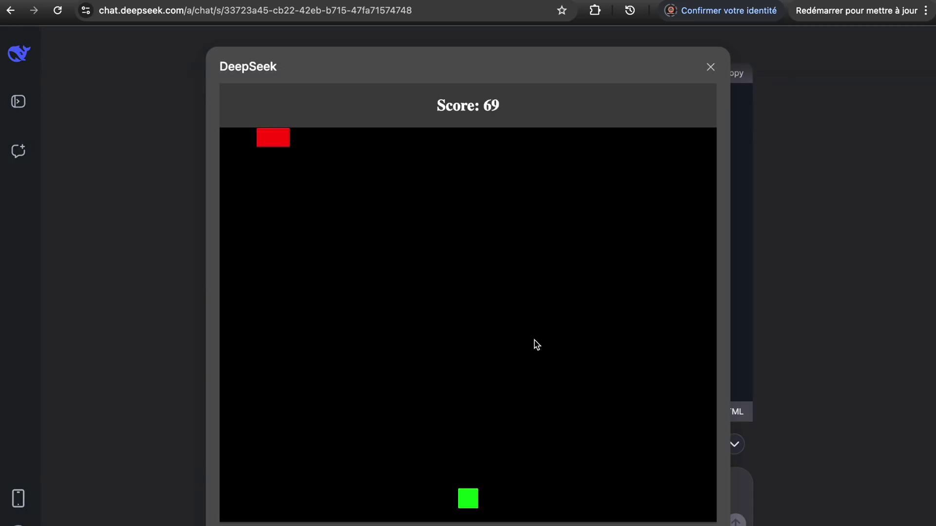
key(Left)
key(Left)
key(Left)
key(Left)
key(Left)
key(Left)
key(Left)
key(Left)
key(Right)
key(Right)
key(Right)
key(Left)
key(Left)
key(Up)
key(Up)
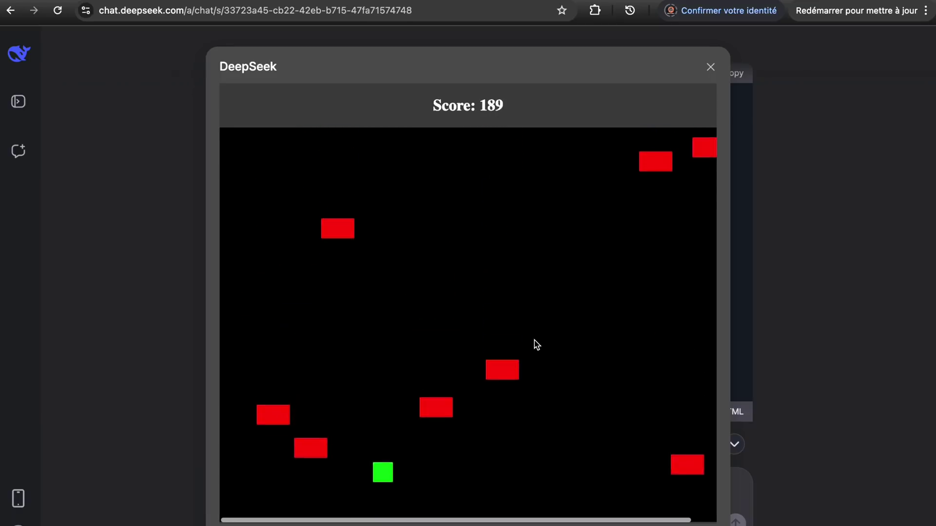
key(Up)
key(Up)
key(Up)
key(Up)
key(Up)
key(Right)
key(Right)
key(Up)
key(Up)
key(Left)
key(Left)
key(Down)
key(Down)
key(Down)
key(Left)
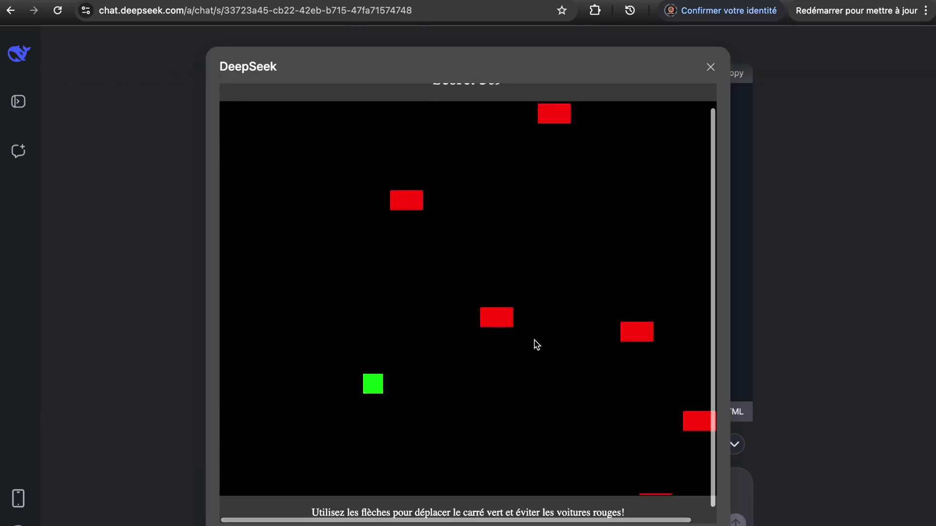
key(Left)
key(Left)
key(Left)
key(Right)
key(Right)
key(Right)
key(Right)
key(Right)
key(Right)
key(Up)
key(Up)
key(Right)
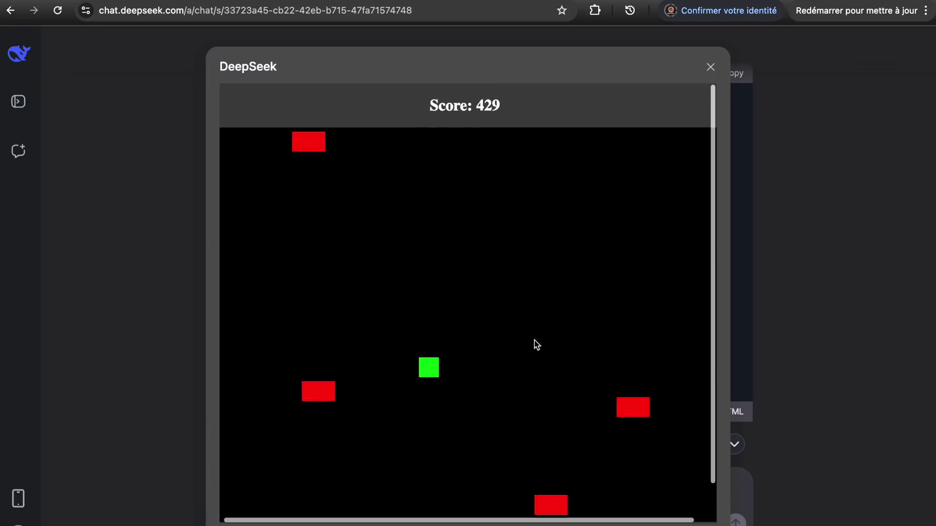
key(Right)
key(Right)
key(Left)
key(Up)
key(Up)
key(Up)
key(Up)
key(Left)
key(Left)
key(Up)
key(Up)
key(Up)
key(Up)
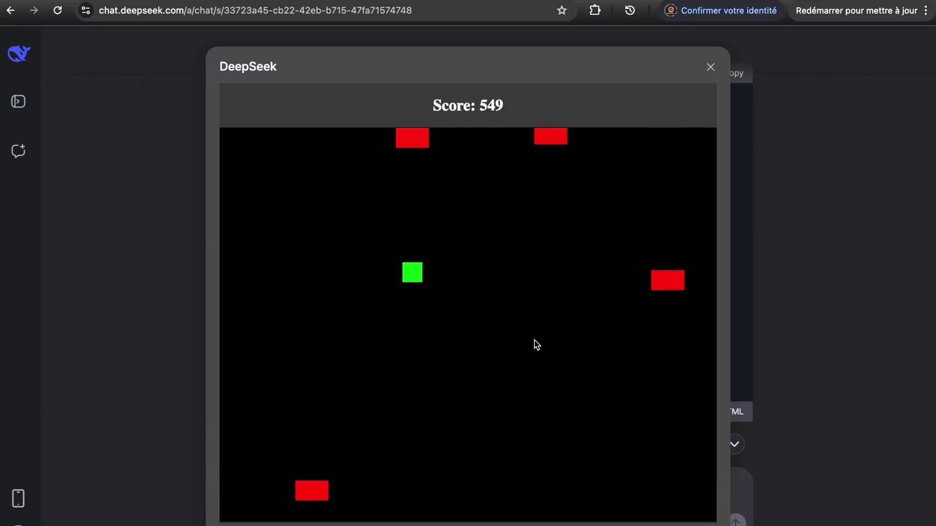
key(Down)
key(Down)
key(Down)
key(Down)
key(Right)
key(Right)
key(Right)
key(Right)
key(Up)
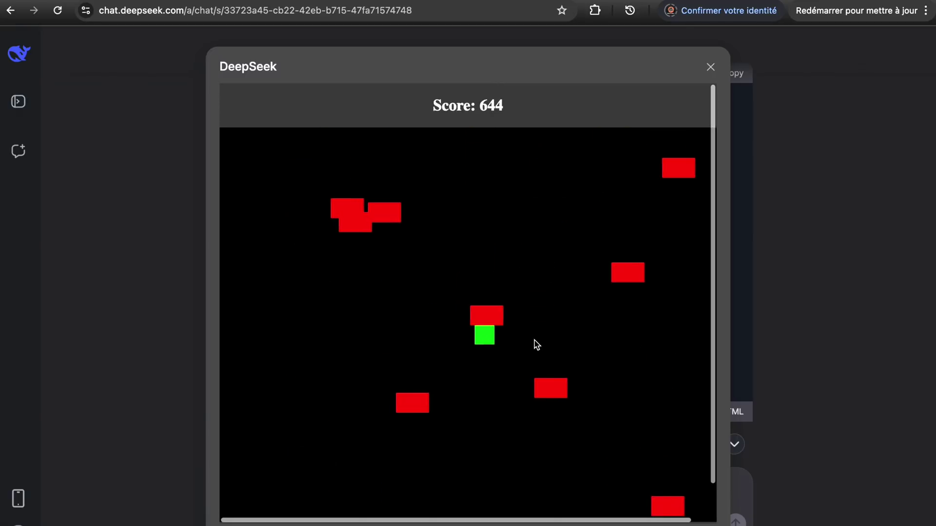
key(Down)
key(Down)
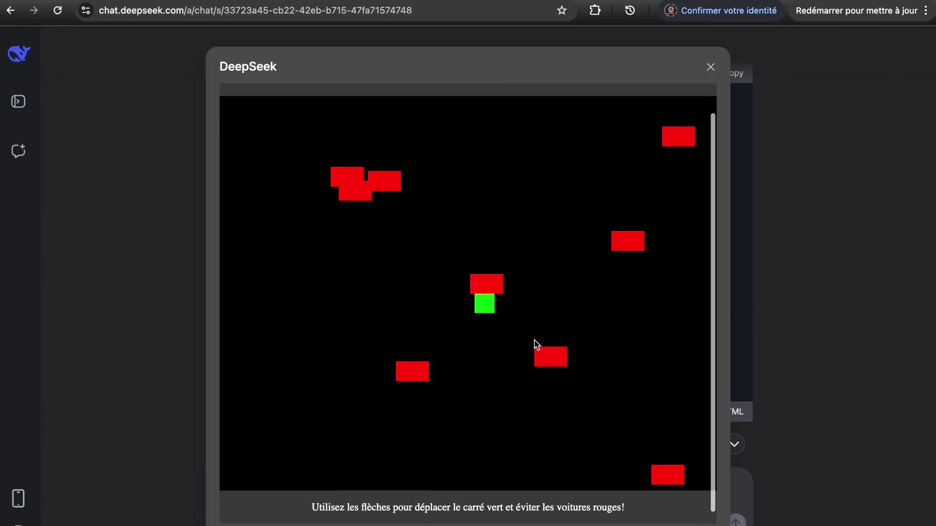
key(Up)
key(Up)
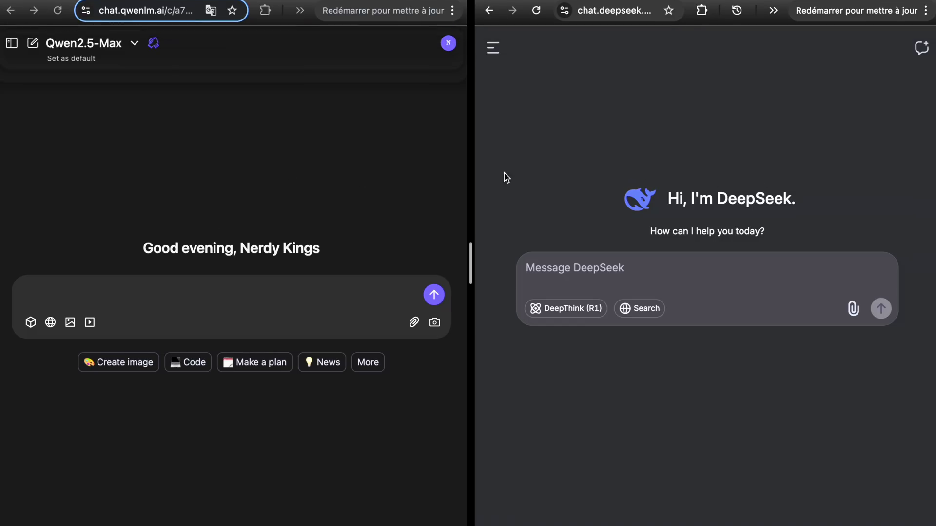
- Enter a French prompt in Qwen for an athlete's calorie calculator based on age, weight, height and the person's goal
click(88, 292)
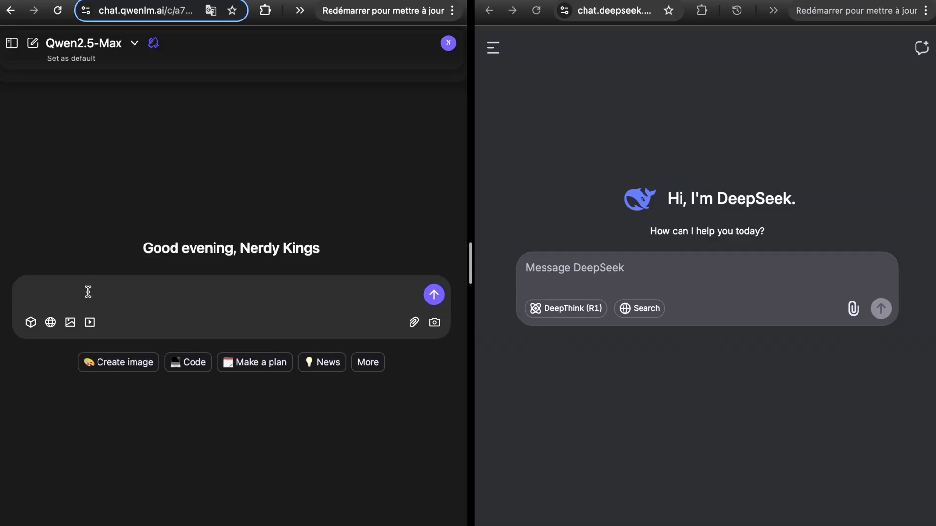
text(Calculateur de calorie pour sportif, en fonction l’age le poids la taille et la but de la personne (prise de poids, stabilisation, perte de gras))
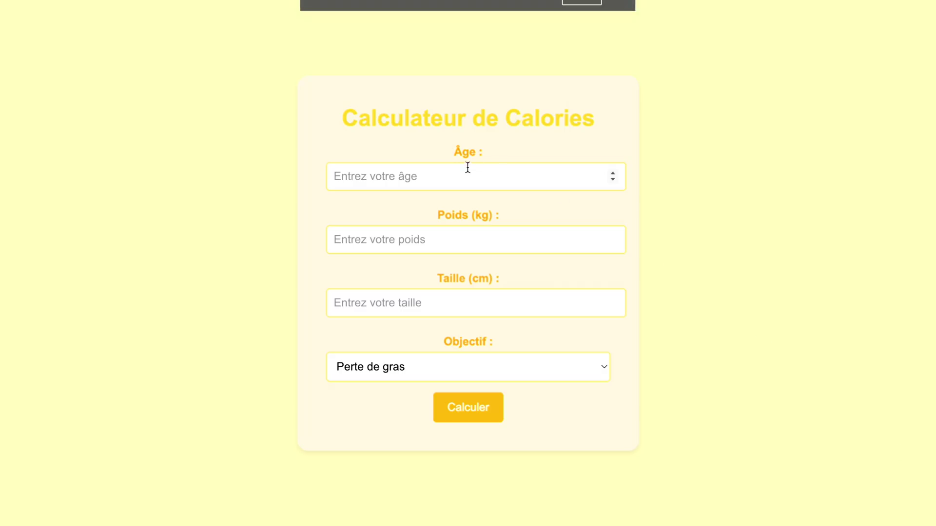
- Calculate the daily calorie need for age 28, weight 70 kg, height 178 cm and objective "Prise de poids", and highlight the result
click(468, 167)
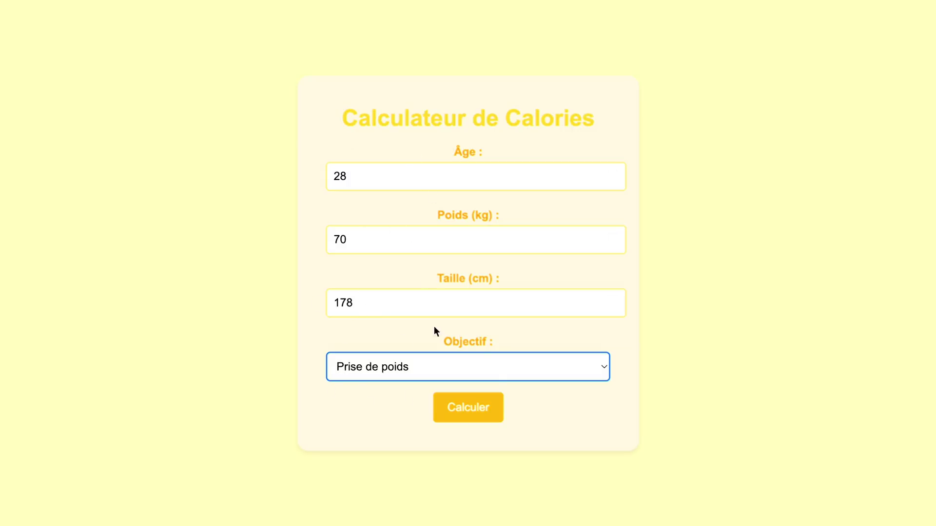
click(479, 415)
drag(519, 446, 384, 415)
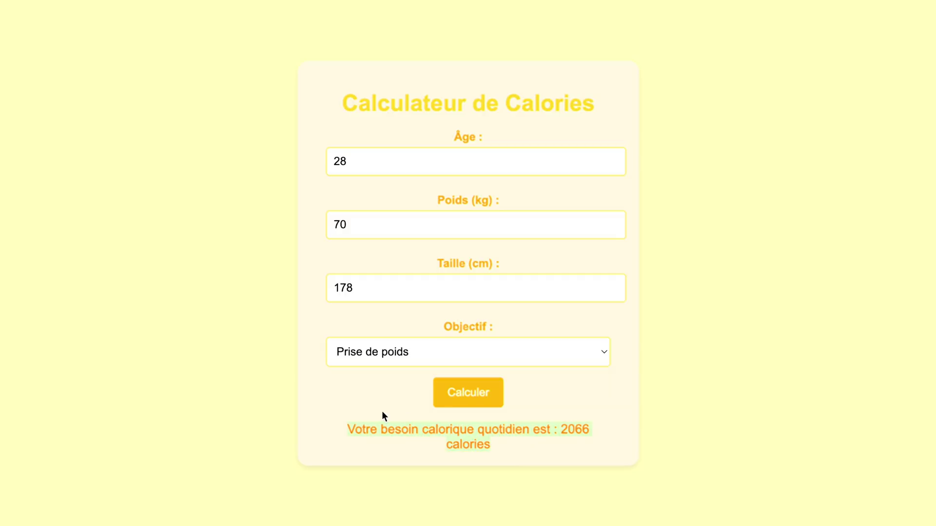
click(467, 437)
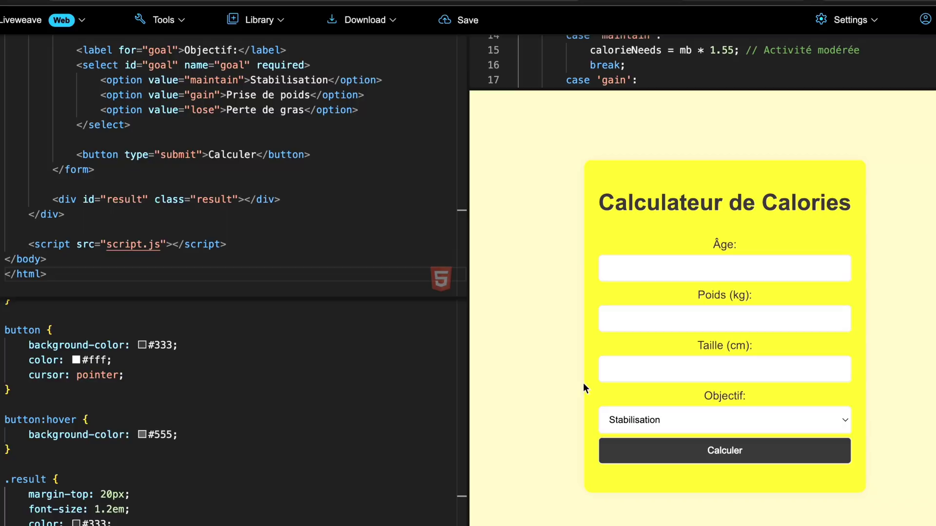
- Select the age field of the calorie calculator previewed in Liveweave
click(740, 272)
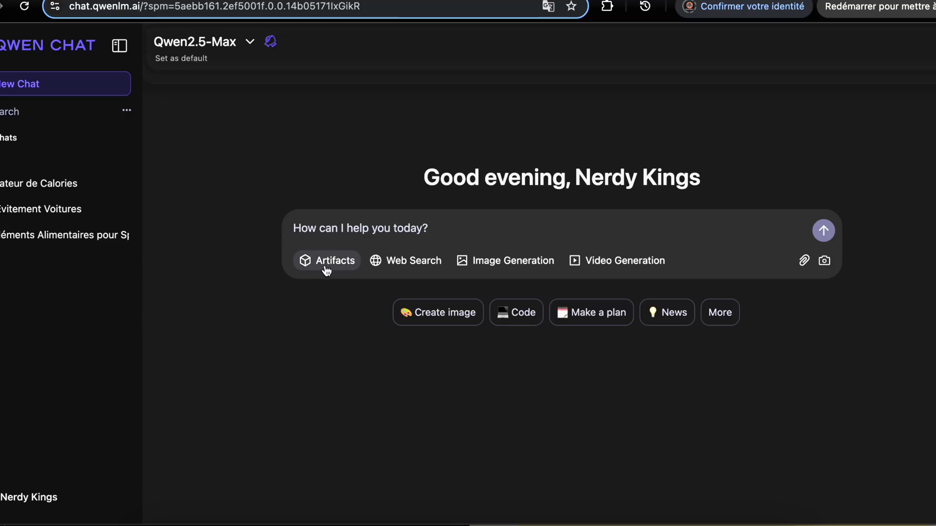
- With Artifacts enabled, submit a French prompt to Qwen for a modern blue and violet AI landing page with a logo and title "IA REVOLUTION"
click(324, 264)
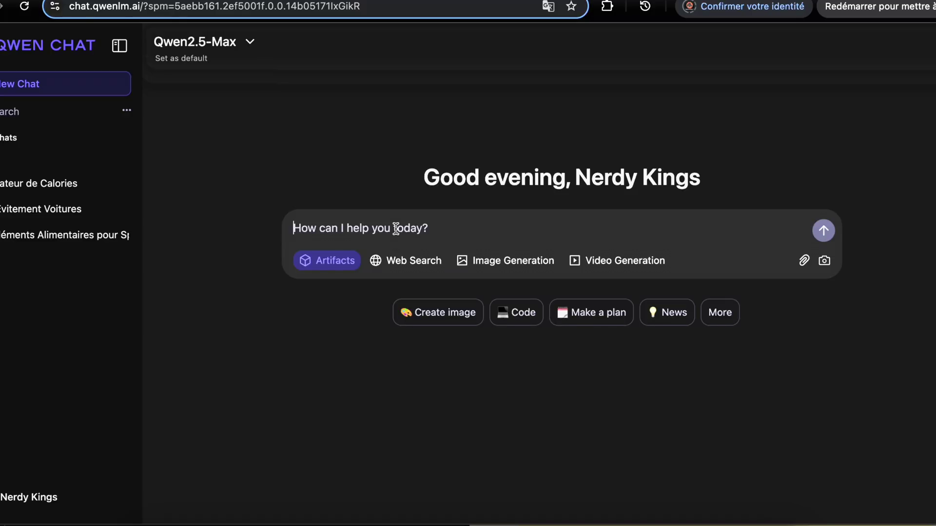
text(Landing page d’un site web sur l’intelligence artificielle avec un beau logo, le titre « IA REVOLUTION » Design moderne, couleur bleu et violet.)
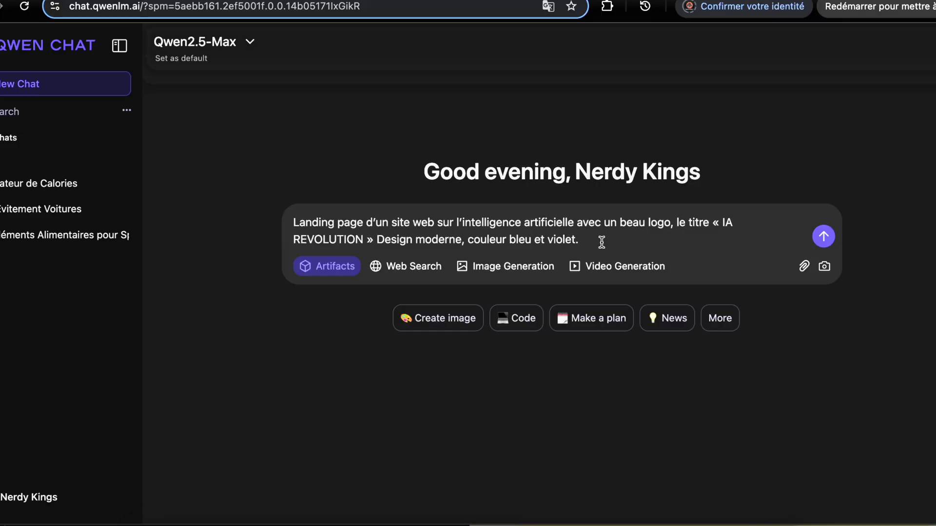
key(Return)
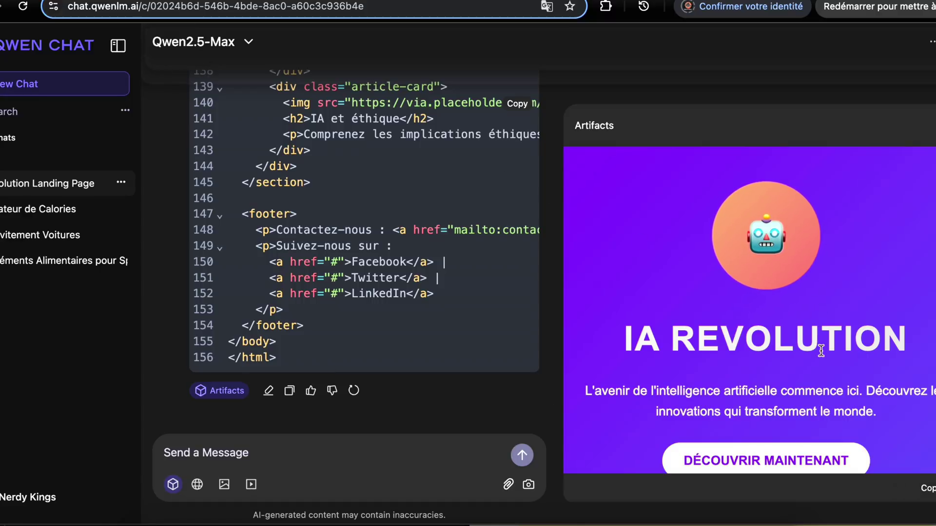
- Open the IA REVOLUTION landing page generated by Qwen at full size and examine its hero, article cards and footer
click(928, 488)
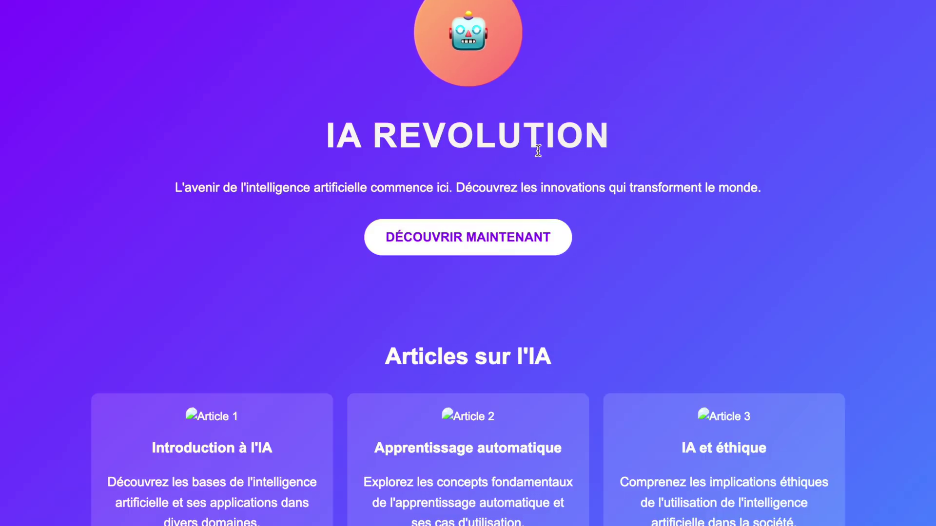
scroll(504, 148, down, 1)
scroll(397, 250, down, 3)
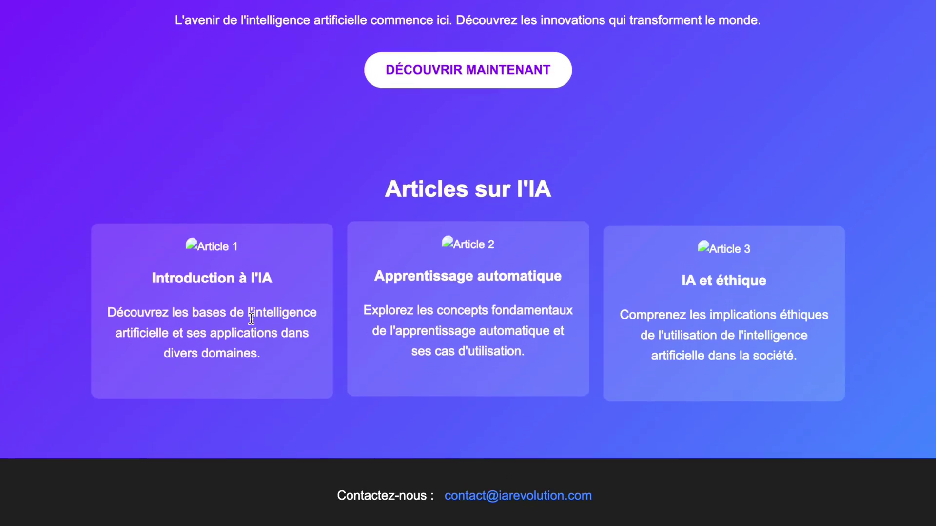
scroll(716, 319, up, 3)
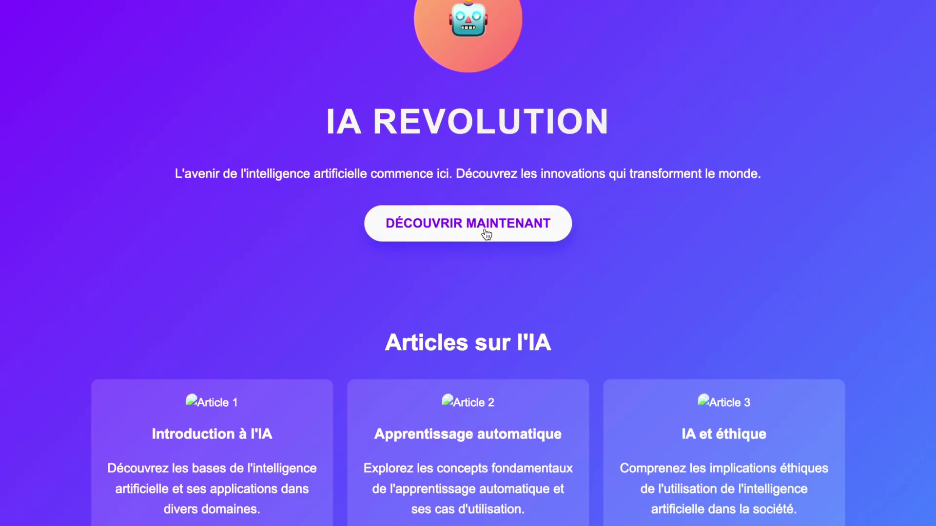
scroll(490, 280, down, 3)
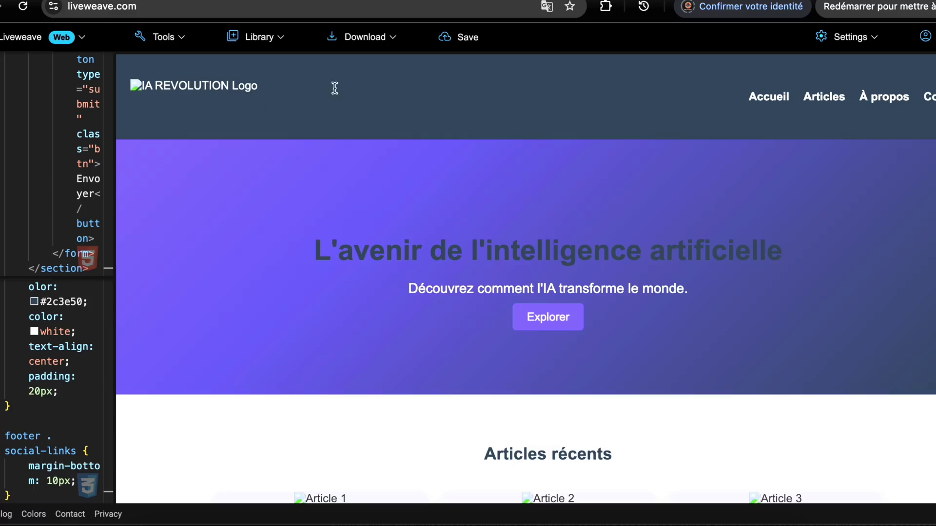
- Examine the competing IA REVOLUTION landing page in the Liveweave preview, from its header down to the contact form and footer
scroll(603, 171, down, 3)
scroll(603, 170, down, 4)
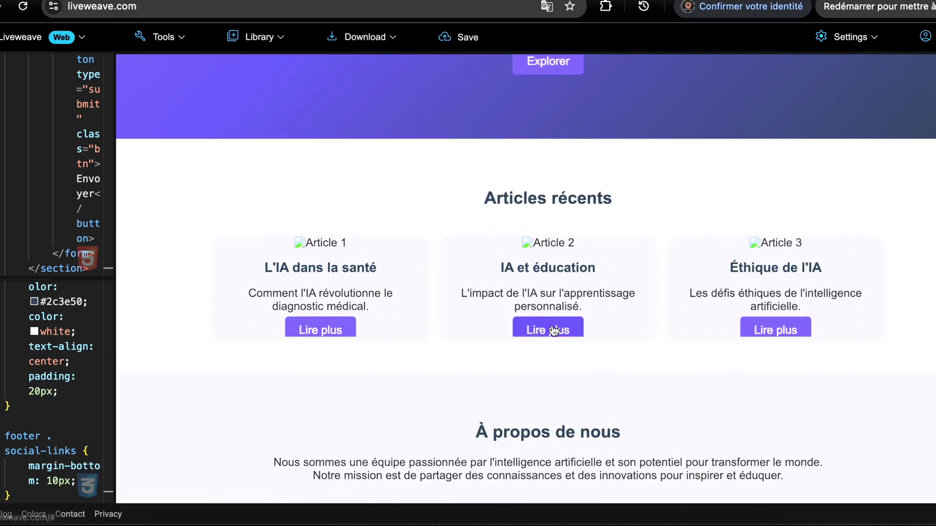
scroll(554, 327, down, 5)
scroll(552, 328, down, 3)
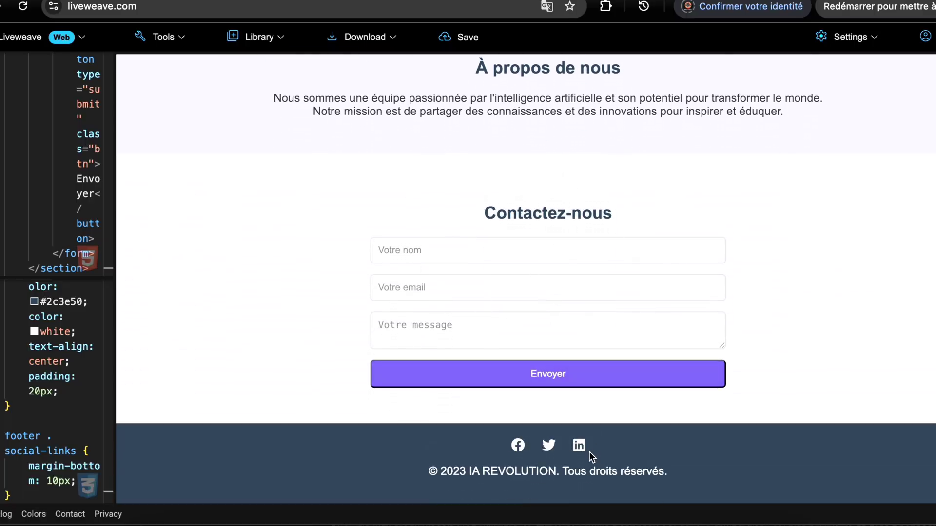
scroll(559, 321, up, 15)
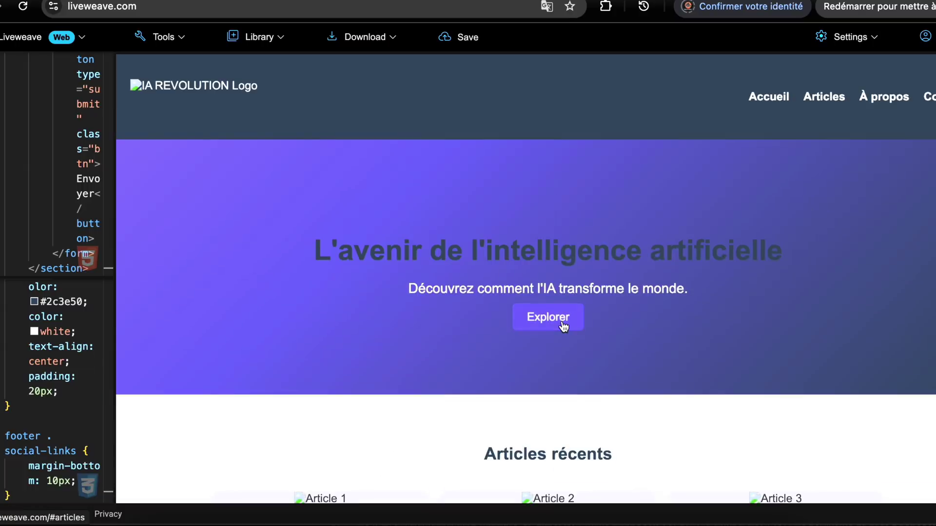
- Inspect the Liveweave landing page's hero title and "Articles récents" heading, and review its remaining sections again for design quality
scroll(573, 216, down, 1)
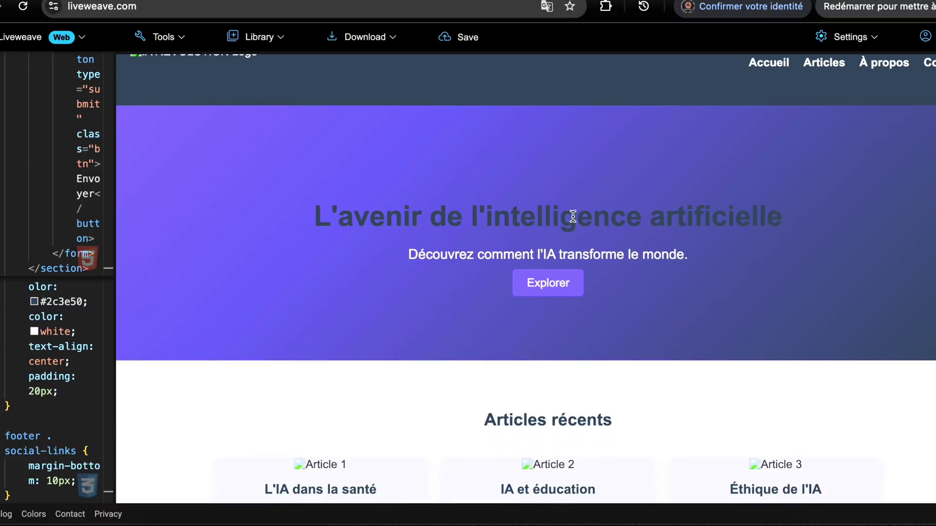
triple_click(485, 215)
scroll(486, 211, up, 1)
click(486, 212)
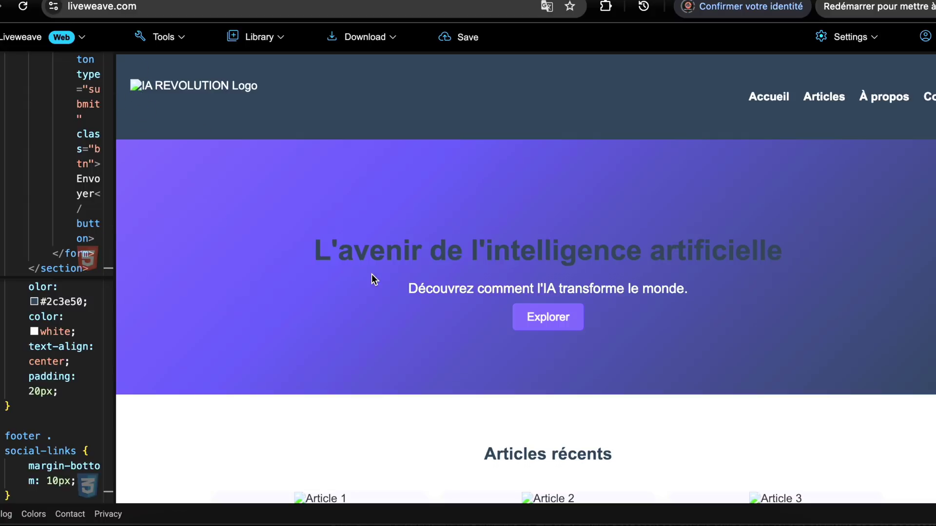
scroll(372, 278, down, 3)
triple_click(539, 290)
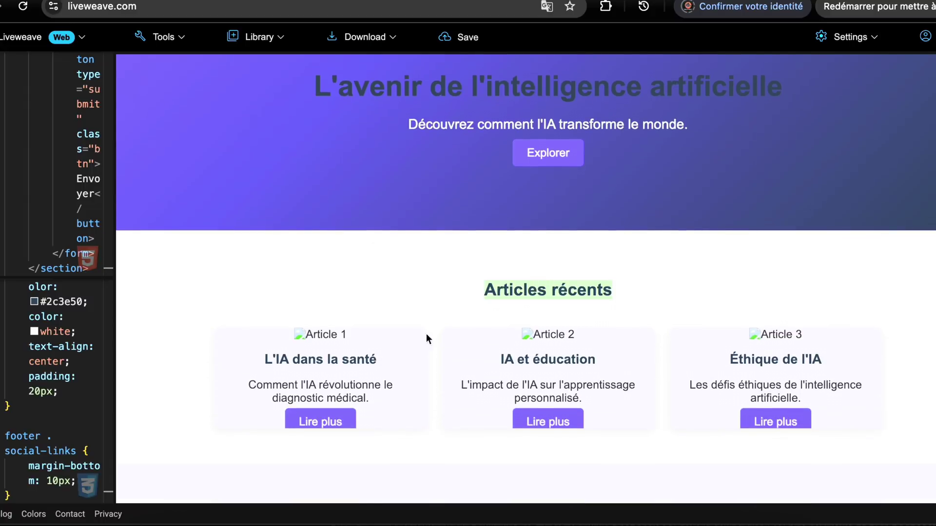
scroll(535, 340, down, 6)
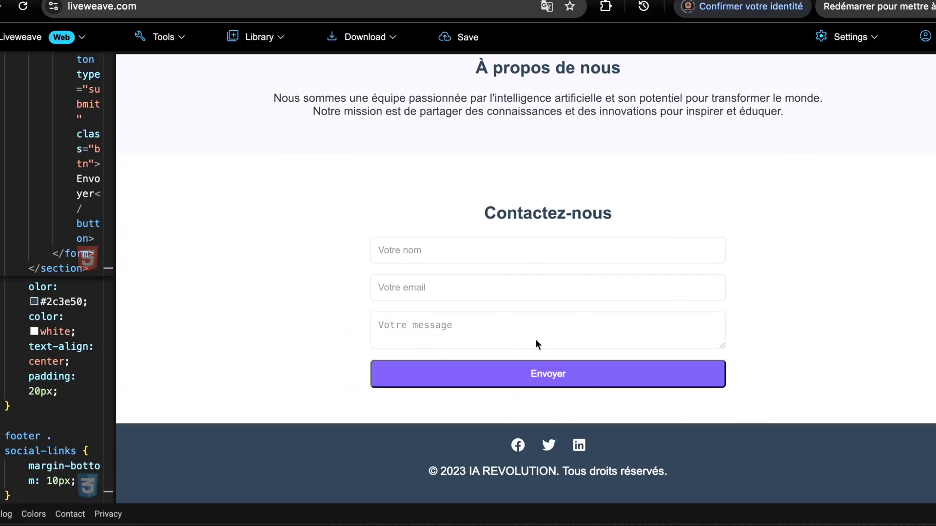
scroll(536, 338, up, 10)
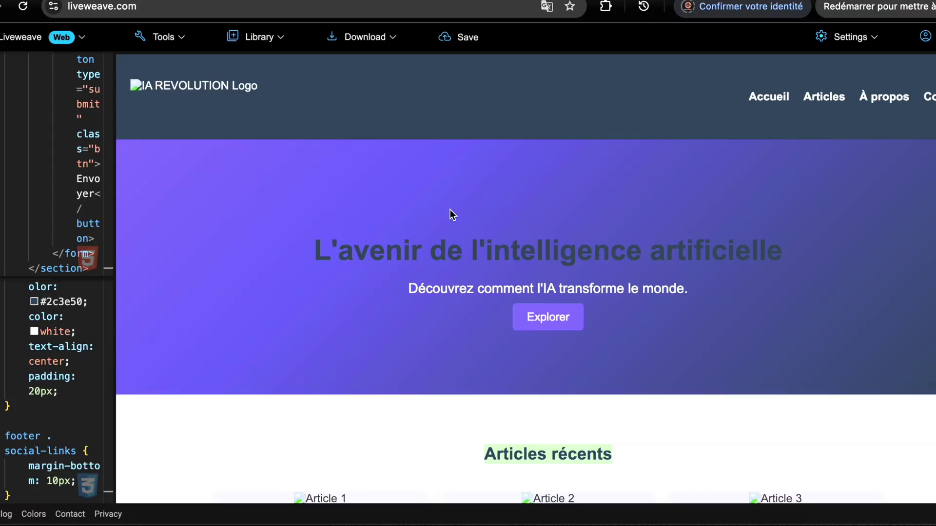
scroll(432, 197, down, 1)
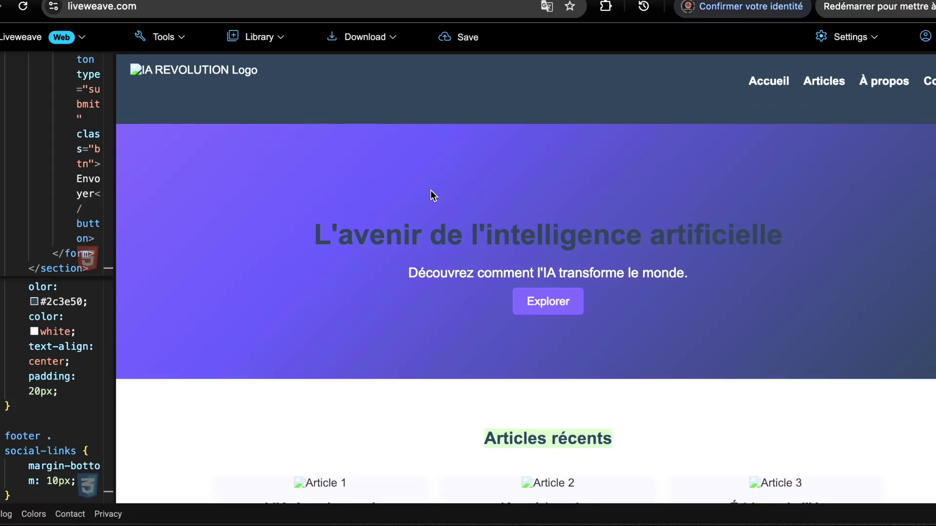
scroll(432, 196, up, 1)
scroll(626, 302, down, 10)
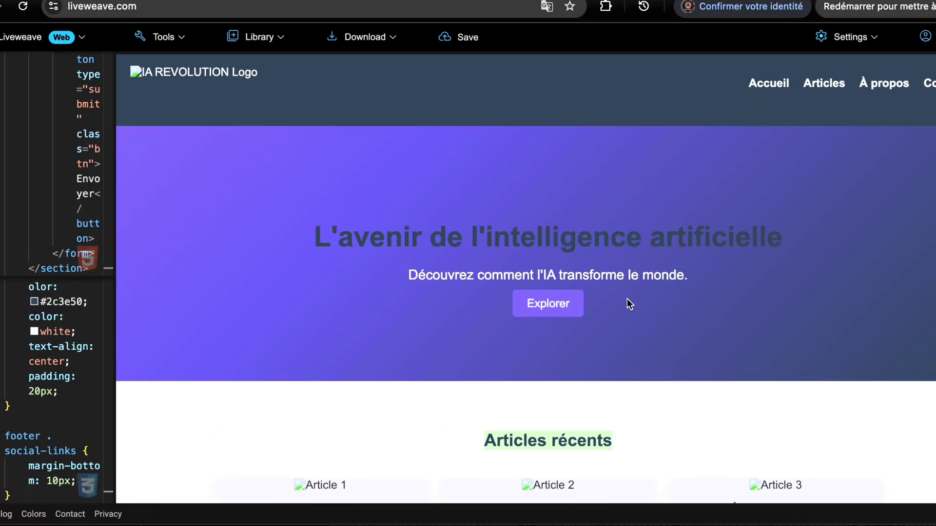
scroll(627, 299, down, 10)
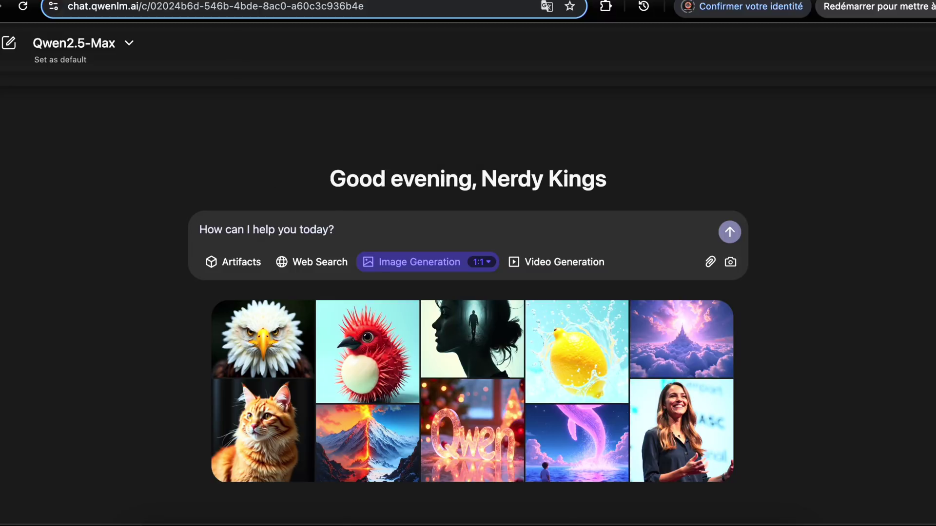
- With Image Generation at 1:1, submit to Qwen "Fait moi une image réaliste d'un lapin cowboy qui rentre dans un saloon"
key(ctrl+Tab)
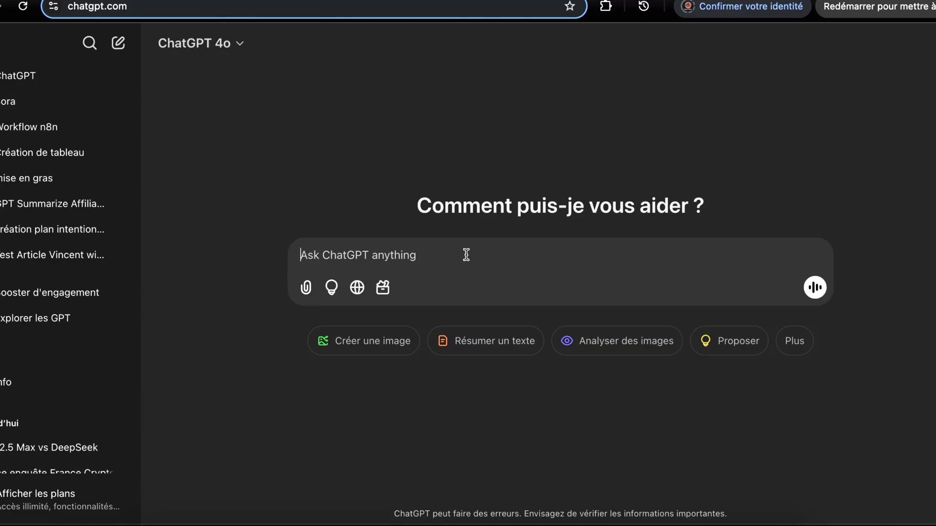
key(ctrl+shift+Tab)
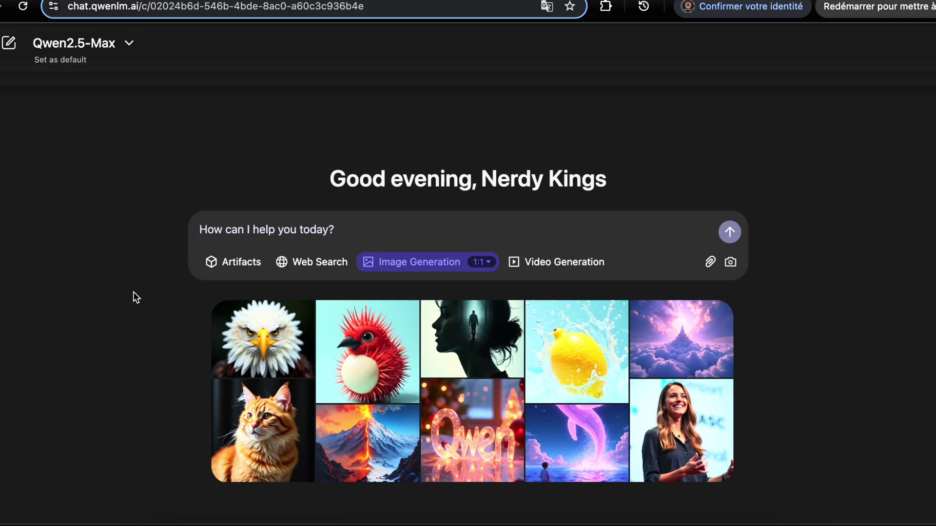
text(Fait moi une image réaliste d'un lapin cowboy qui rentre dans un saloon)
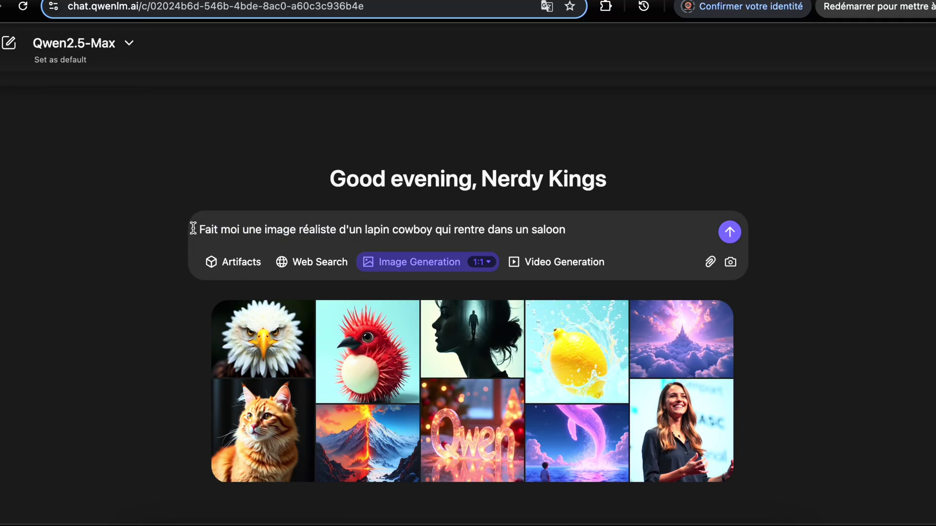
drag(193, 228, 570, 224)
click(768, 193)
click(618, 221)
click(729, 232)
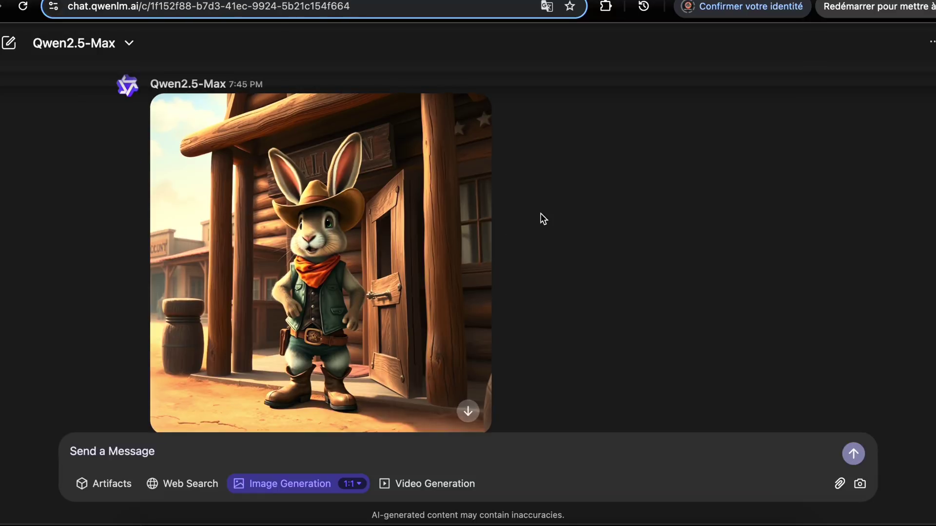
- View Qwen's cowboy rabbit image enlarged and check it against the wording of the submitted prompt
scroll(540, 217, up, 1)
scroll(418, 223, down, 2)
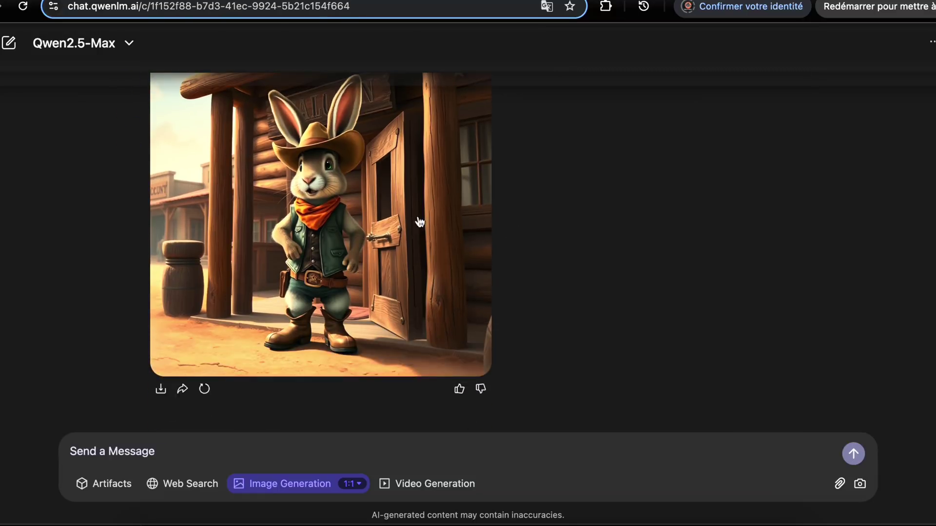
click(285, 236)
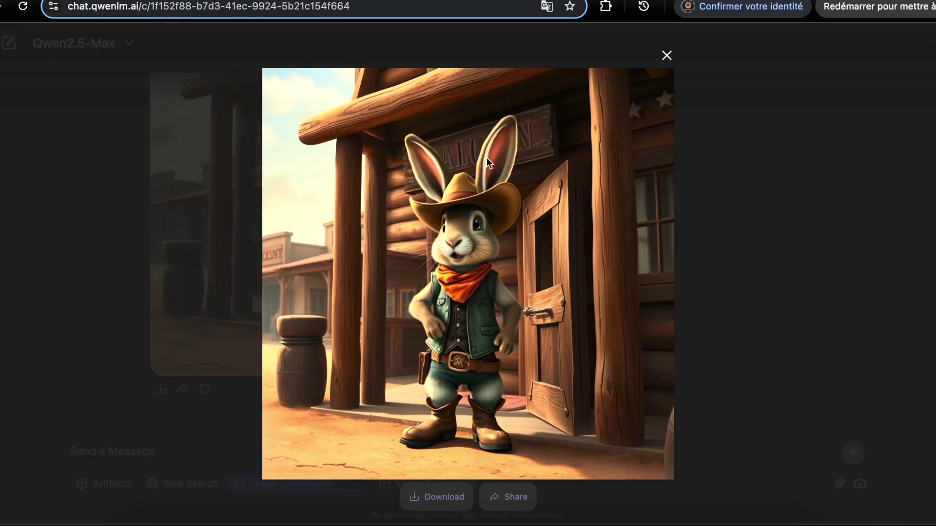
key(Escape)
triple_click(463, 112)
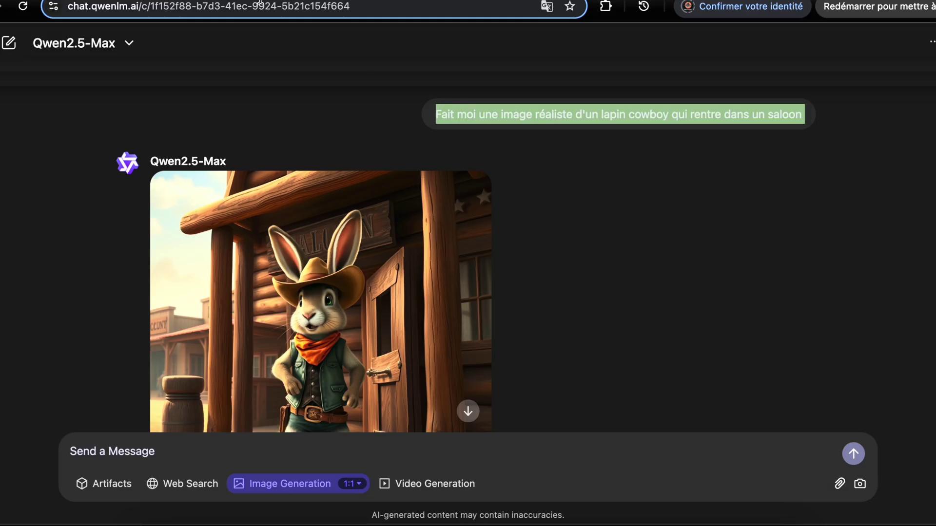
- Compare ChatGPT's cowboy rabbit image with Qwen's version of the same saloon scene
key(ctrl+Tab)
key(ctrl+shift+Tab)
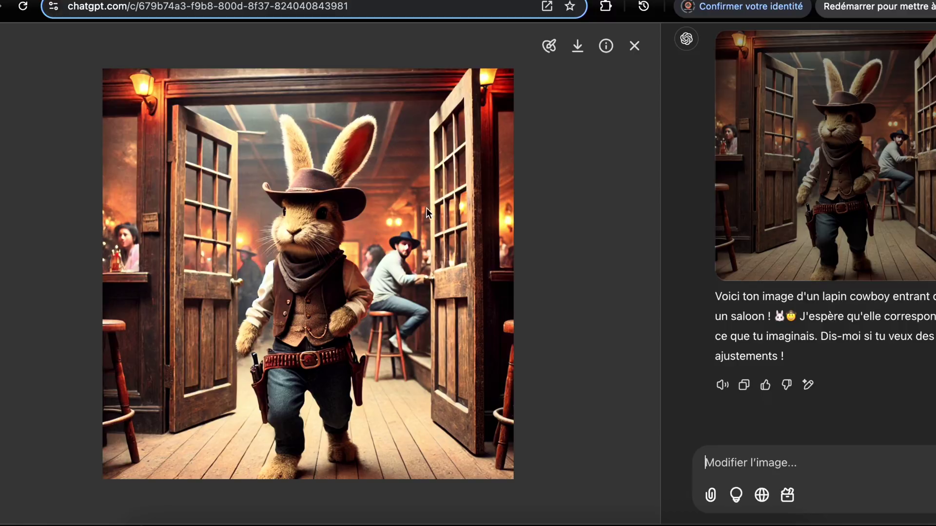
key(ctrl+shift+Tab)
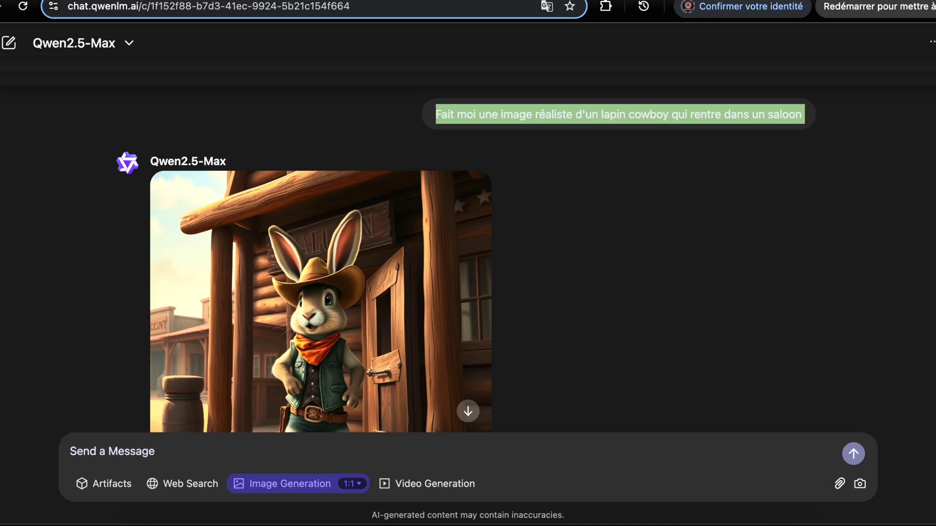
scroll(316, 251, down, 2)
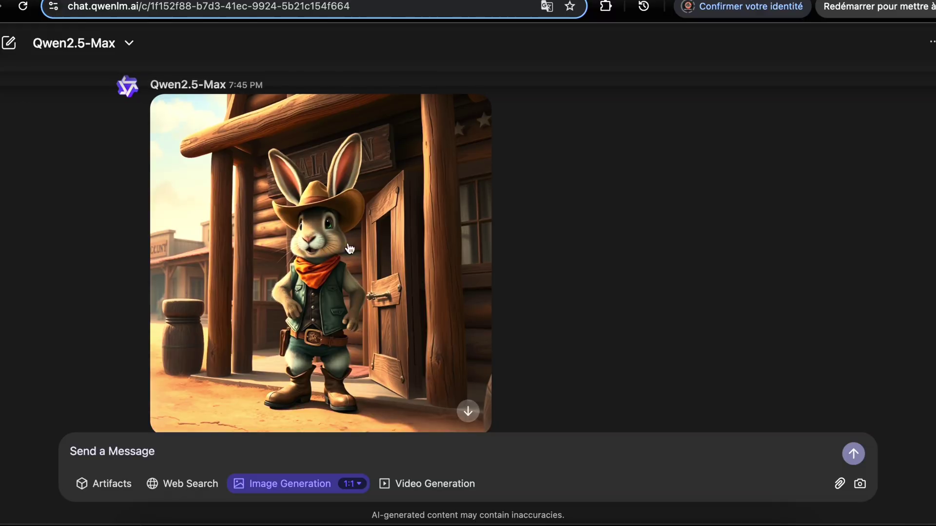
key(ctrl+Tab)
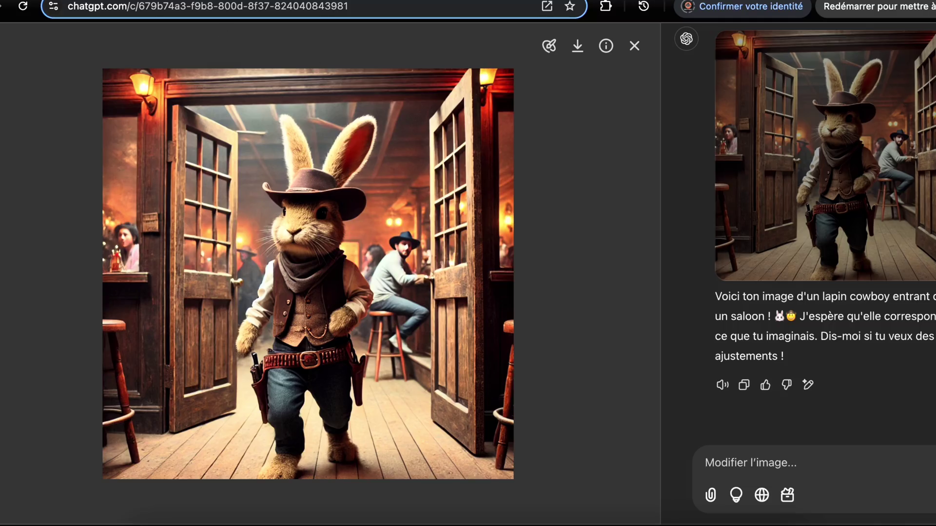
- Submit to Qwen the image prompt "Fait moi l'image très réaliste d'un homme qui fait de la boxe thailandaise"
key(ctrl+shift+Tab)
text(Fait moi l'image très réaliste d'un homme qui fait de la boxe thailandaise)
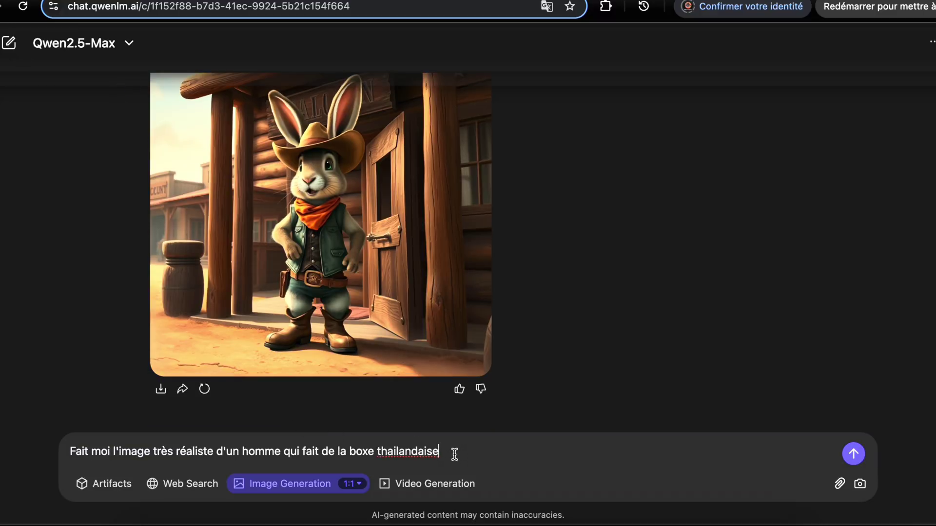
mouse_move(455, 453)
mouse_down()
mouse_move(127, 451)
mouse_move(300, 429)
mouse_move(291, 440)
mouse_move(313, 451)
mouse_move(445, 454)
mouse_up()
key(Return)
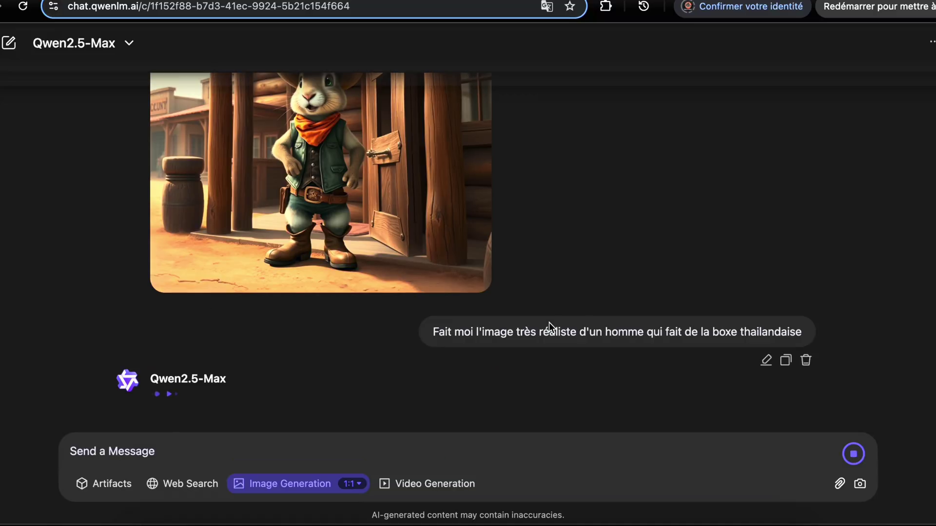
- View ChatGPT's Thai boxing image, close its enlarged view, and return to Qwen's new chat page
click(306, 173)
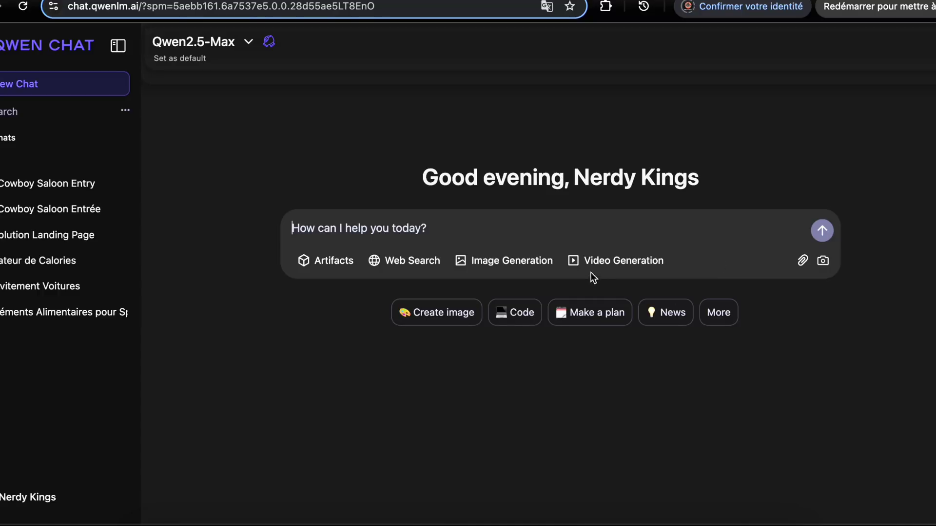
click(667, 234)
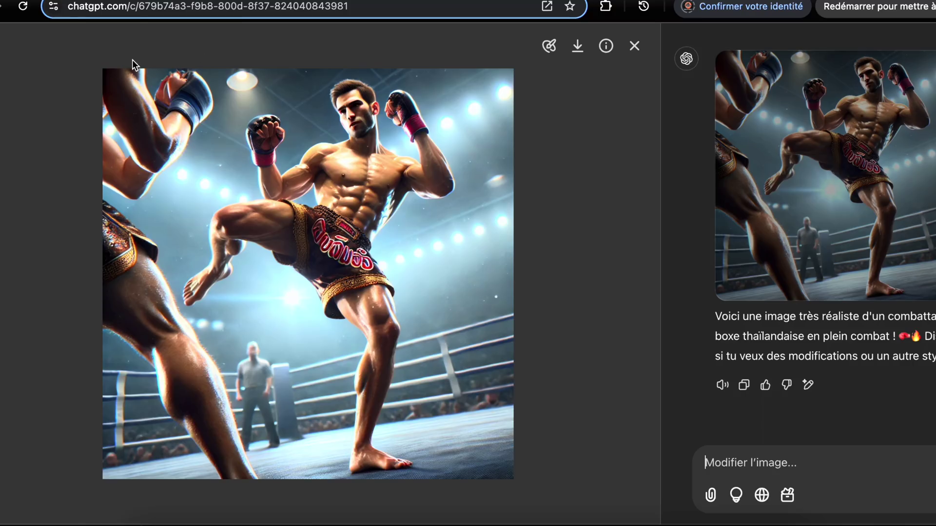
click(633, 44)
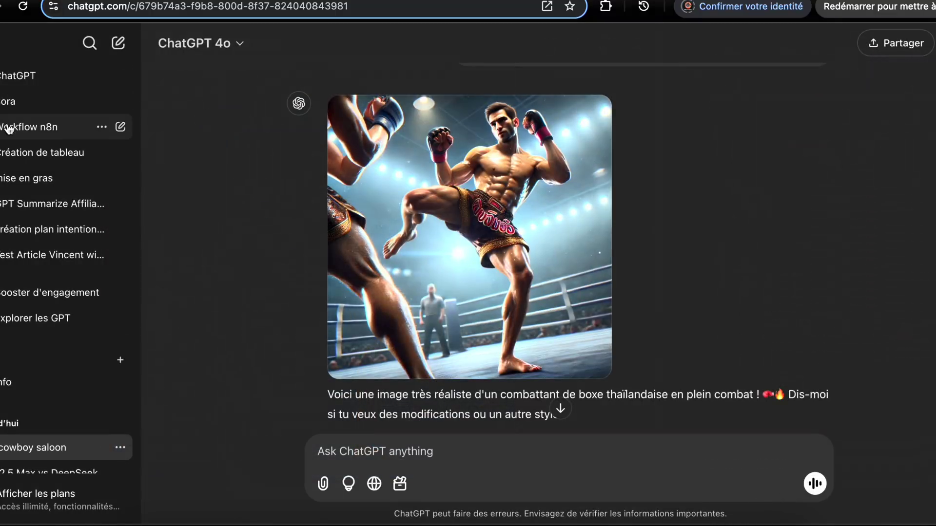
click(114, 2)
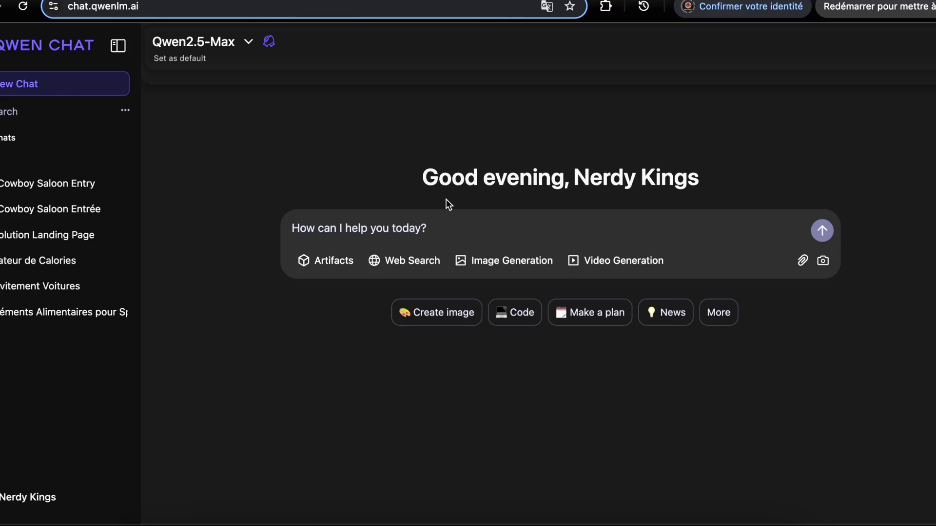